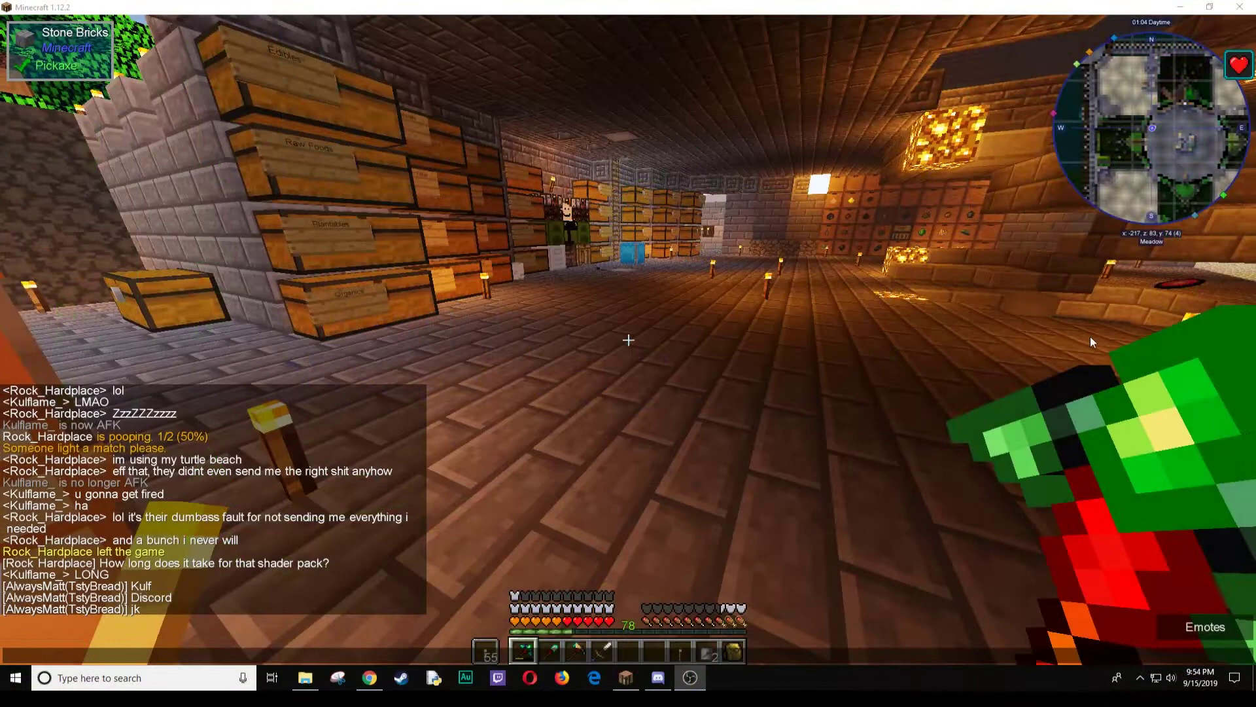
Step: Focus the Minecraft game and walk the player down the storage hall toward the central room
{"action": "left_click", "coordinate": [1054, 337]}
{"action": "left_click", "coordinate": [853, 327]}
{"action": "key", "text": "w"}
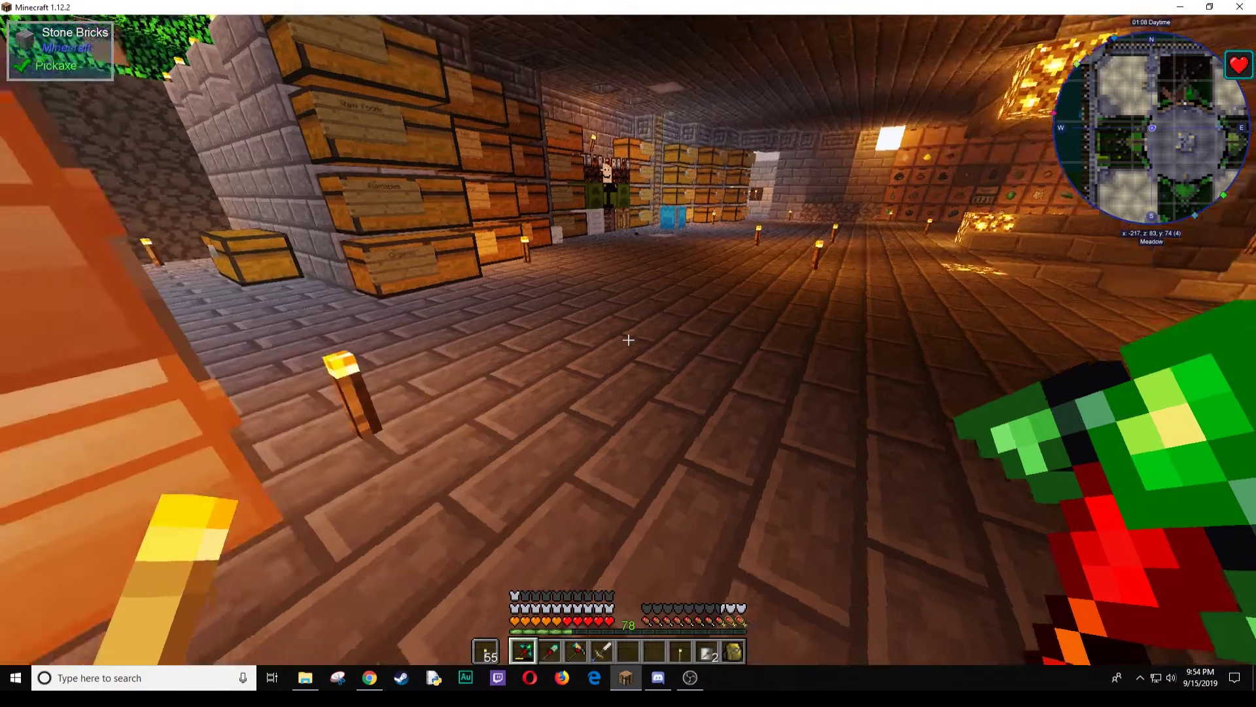
{"action": "key", "text": "w"}
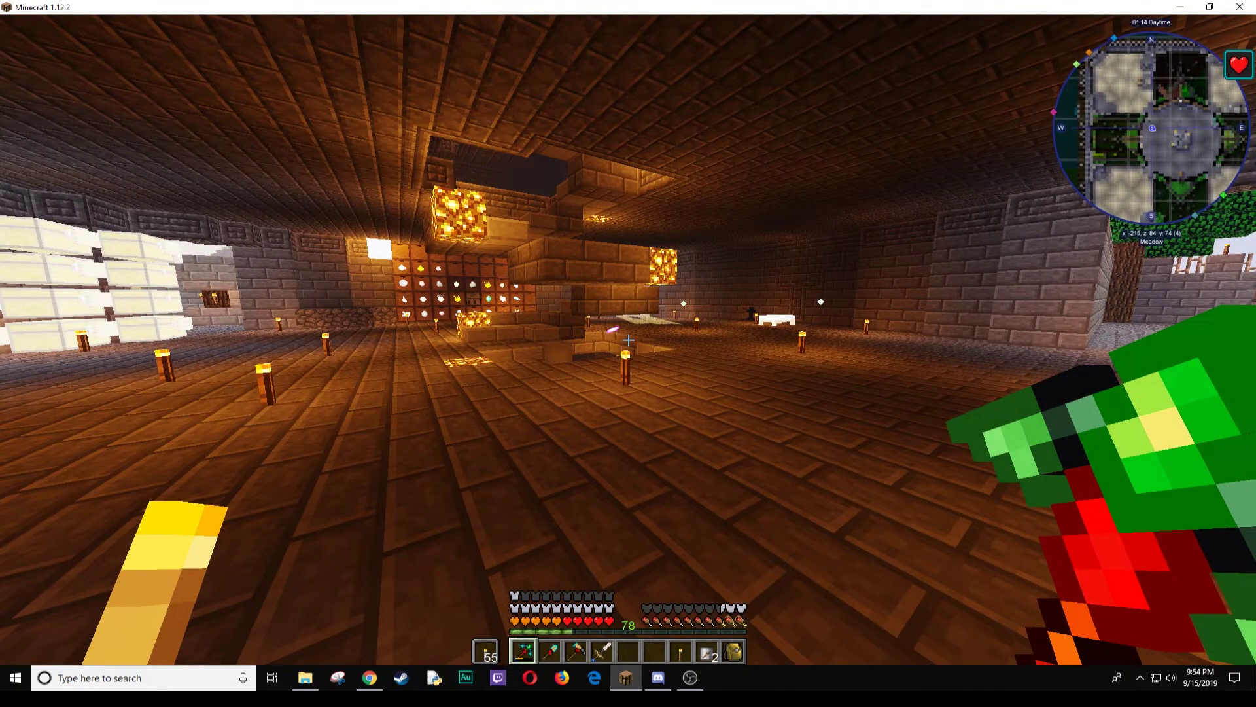
{"action": "key", "text": "w"}
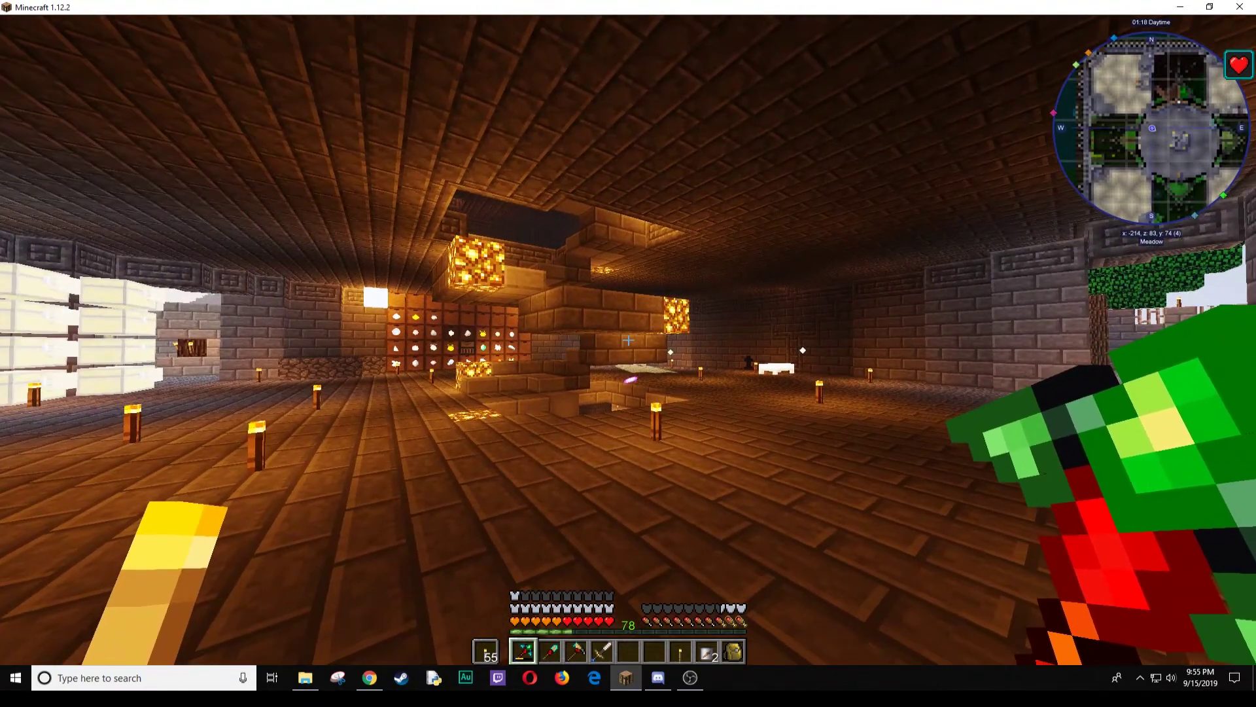
Step: Open the Minecraft inventory, then bring Discord up and maximize it over the game
{"action": "key", "text": "e"}
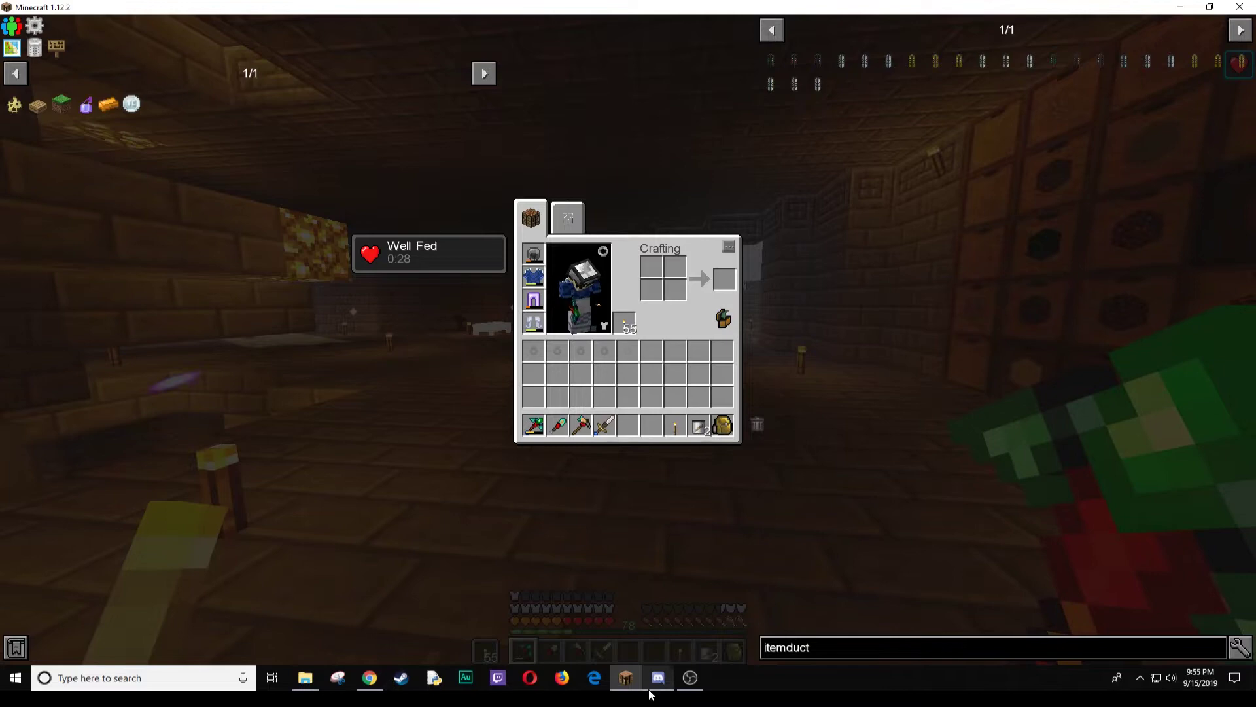
{"action": "left_click", "coordinate": [655, 687]}
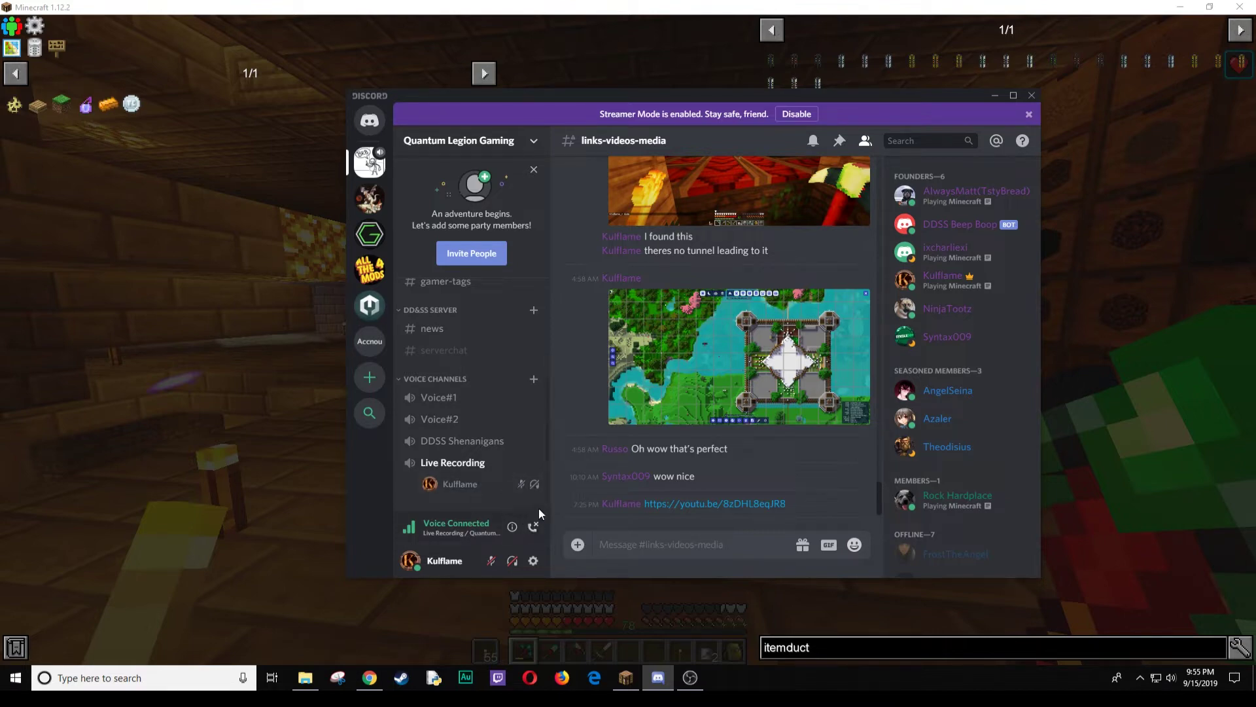
{"action": "left_click", "coordinate": [1012, 96]}
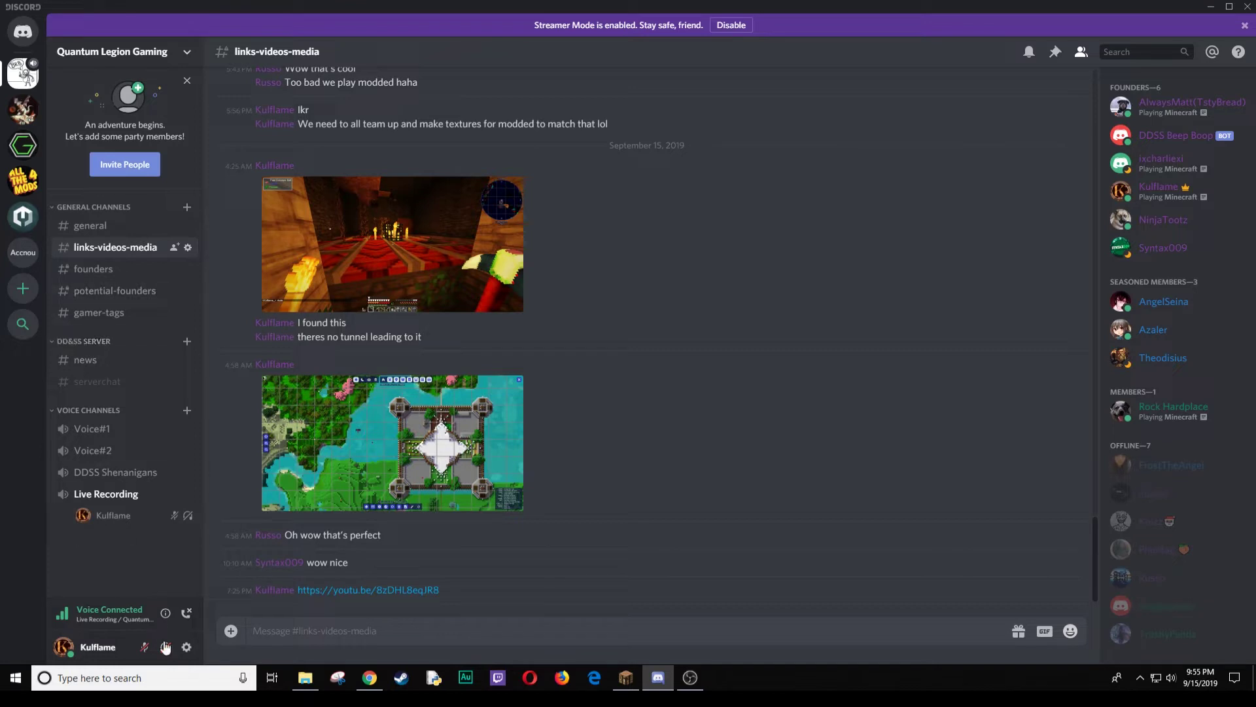
Step: Open Discord's User Settings at the Game Activity page and look through it
{"action": "left_click", "coordinate": [187, 648]}
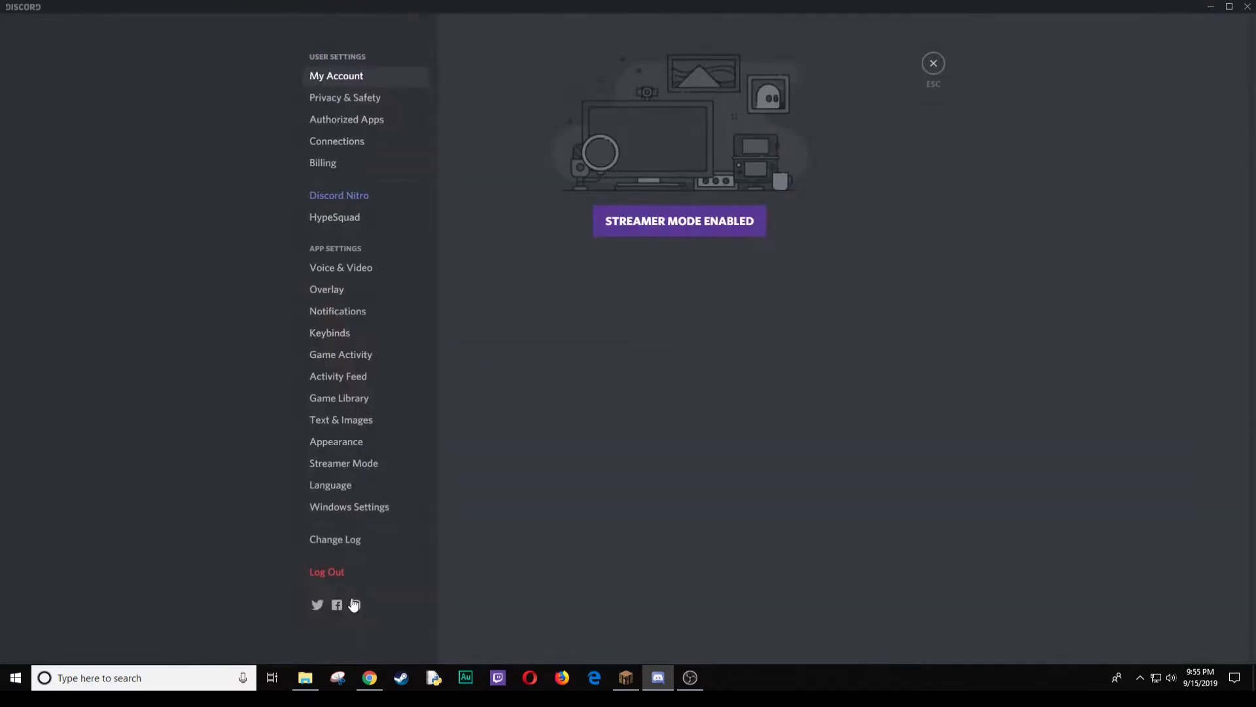
{"action": "left_click", "coordinate": [350, 356]}
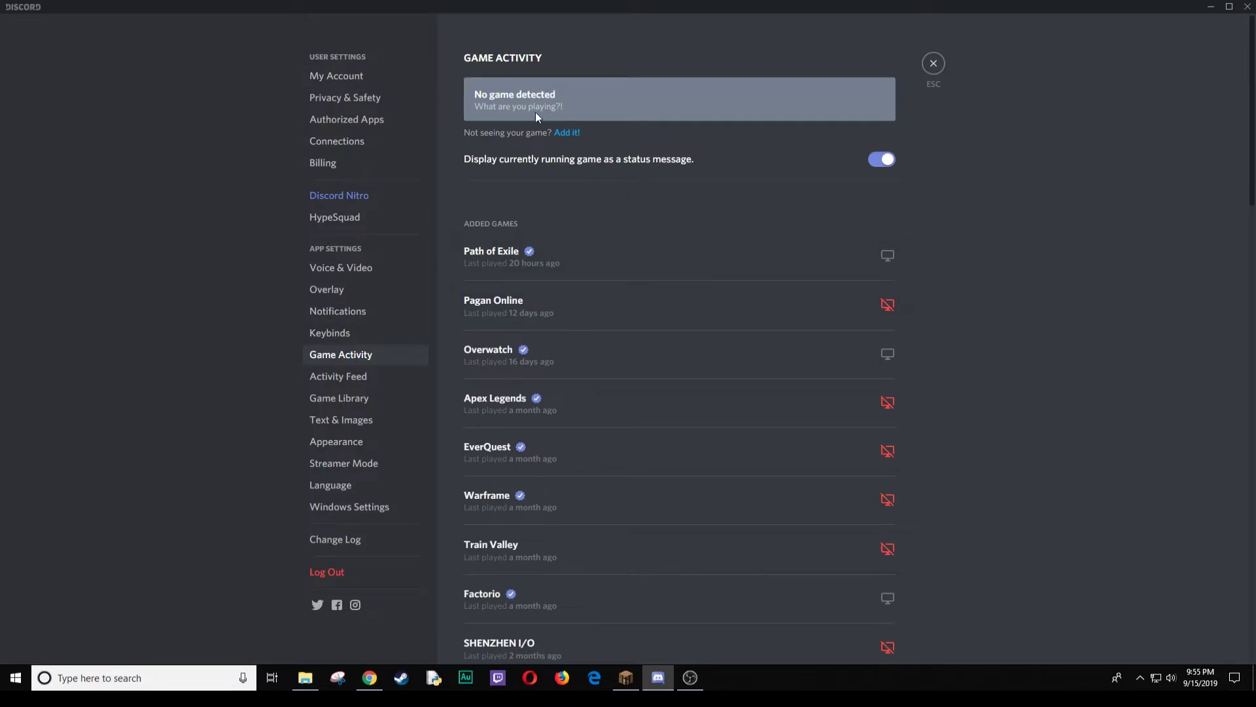
{"action": "scroll", "coordinate": [589, 380], "scroll_direction": "down", "scroll_amount": 4}
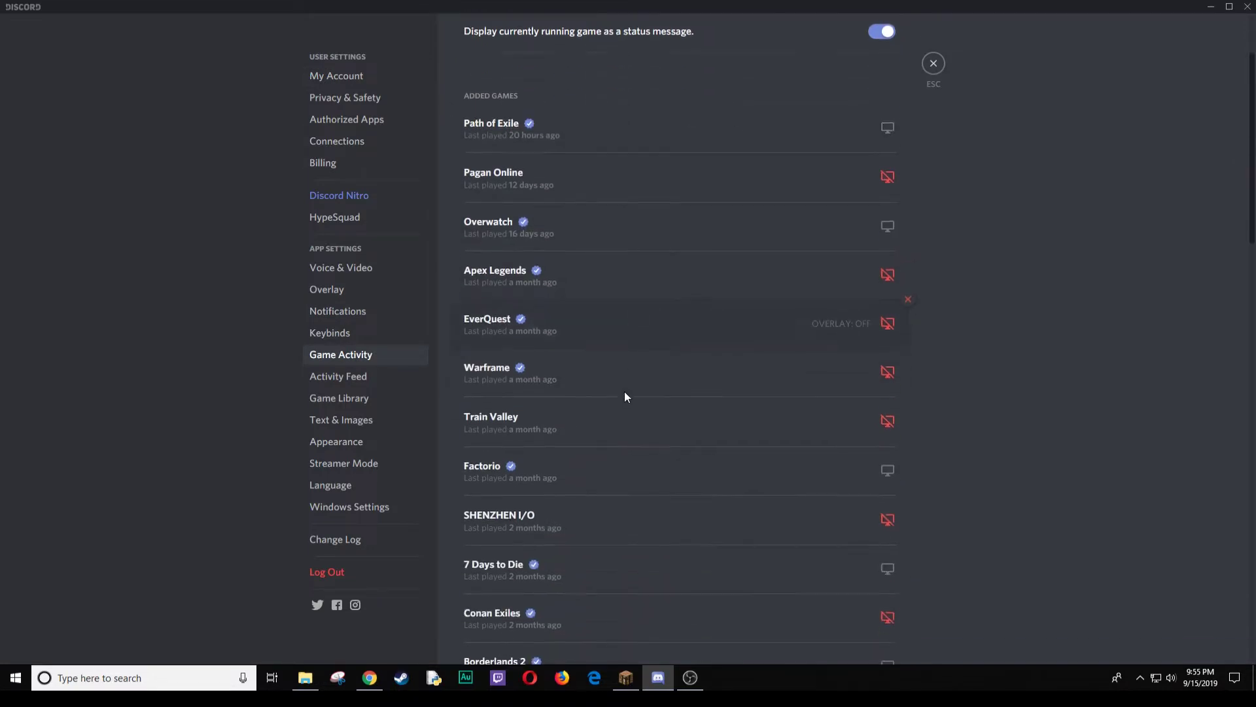
{"action": "scroll", "coordinate": [547, 501], "scroll_direction": "down", "scroll_amount": 8}
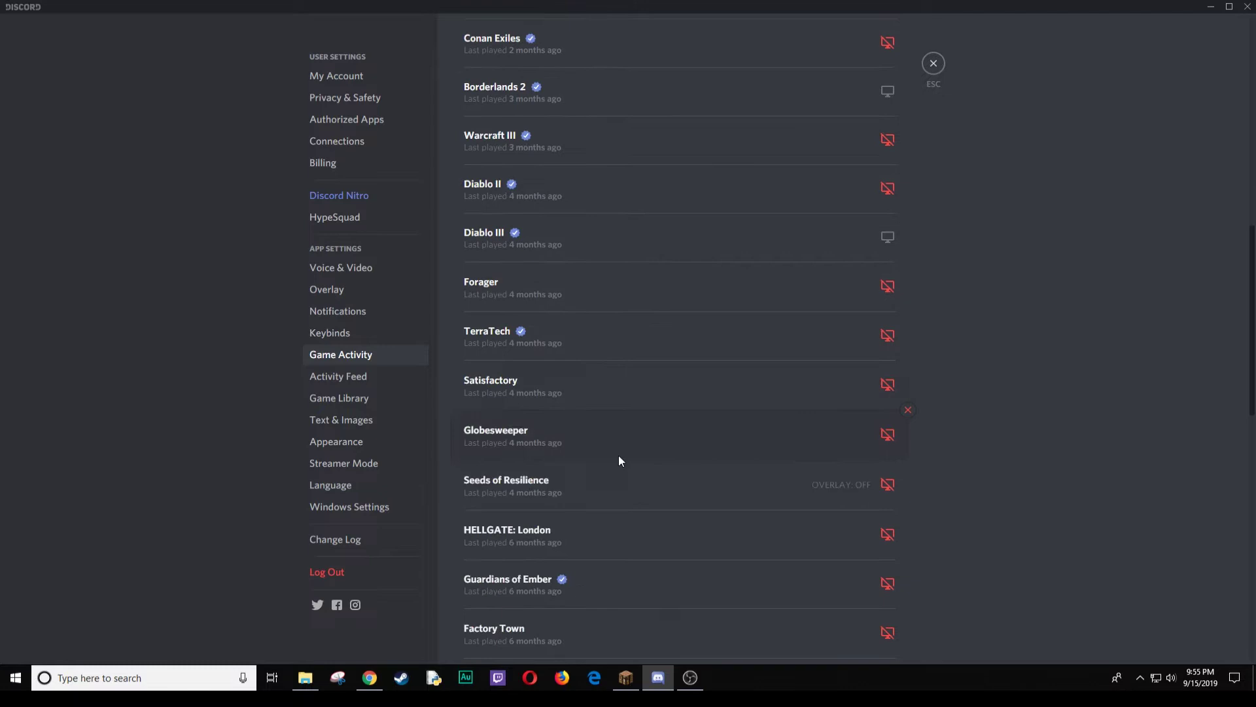
{"action": "scroll", "coordinate": [947, 438], "scroll_direction": "down", "scroll_amount": 10}
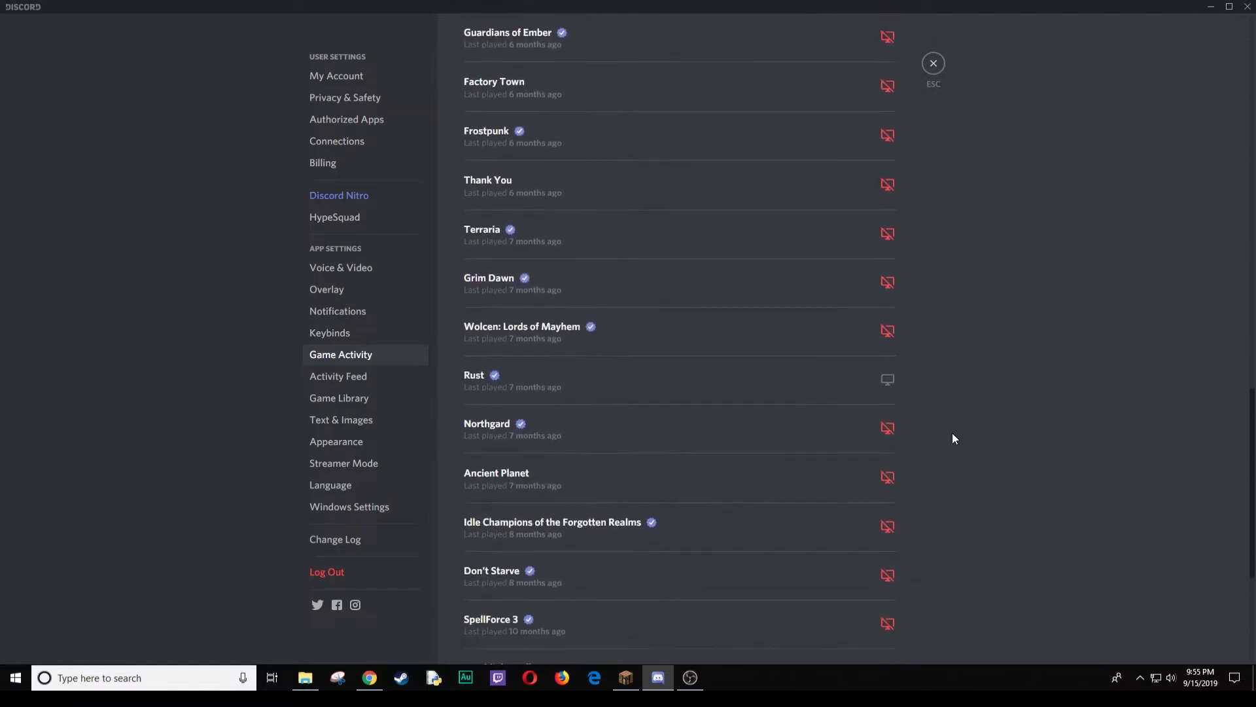
{"action": "scroll", "coordinate": [953, 435], "scroll_direction": "down", "scroll_amount": 2}
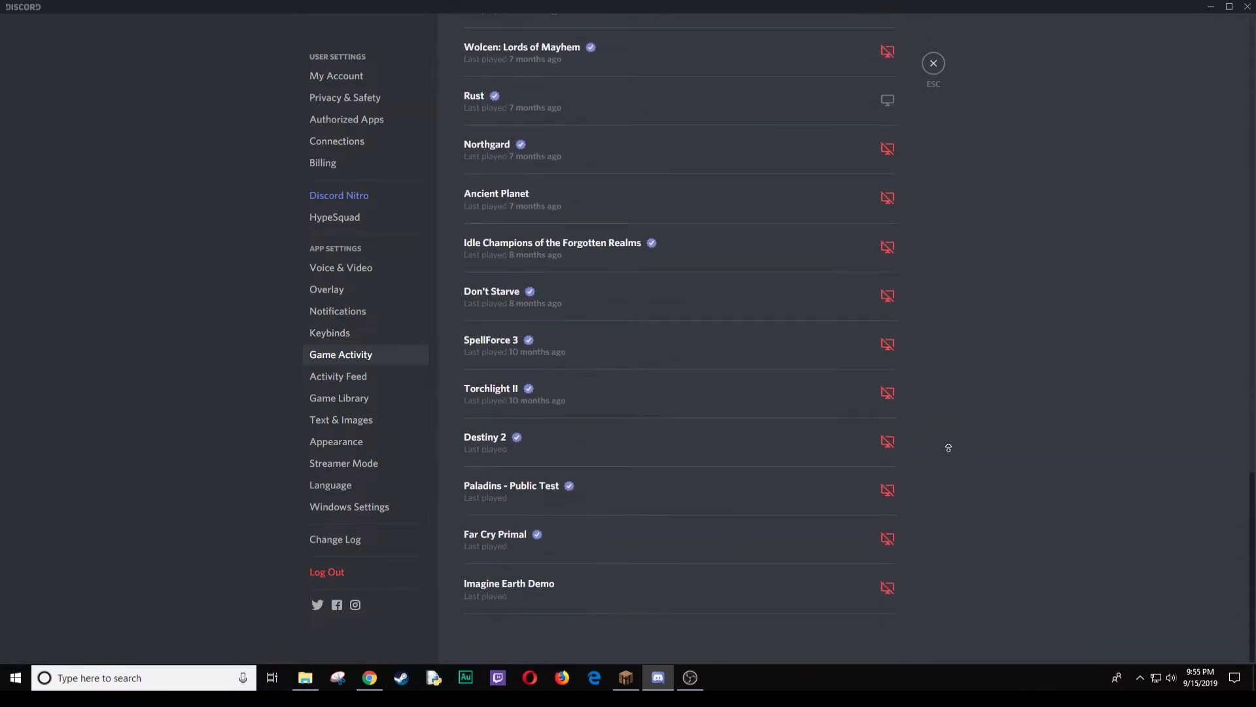
{"action": "scroll", "coordinate": [949, 447], "scroll_direction": "up", "scroll_amount": 20}
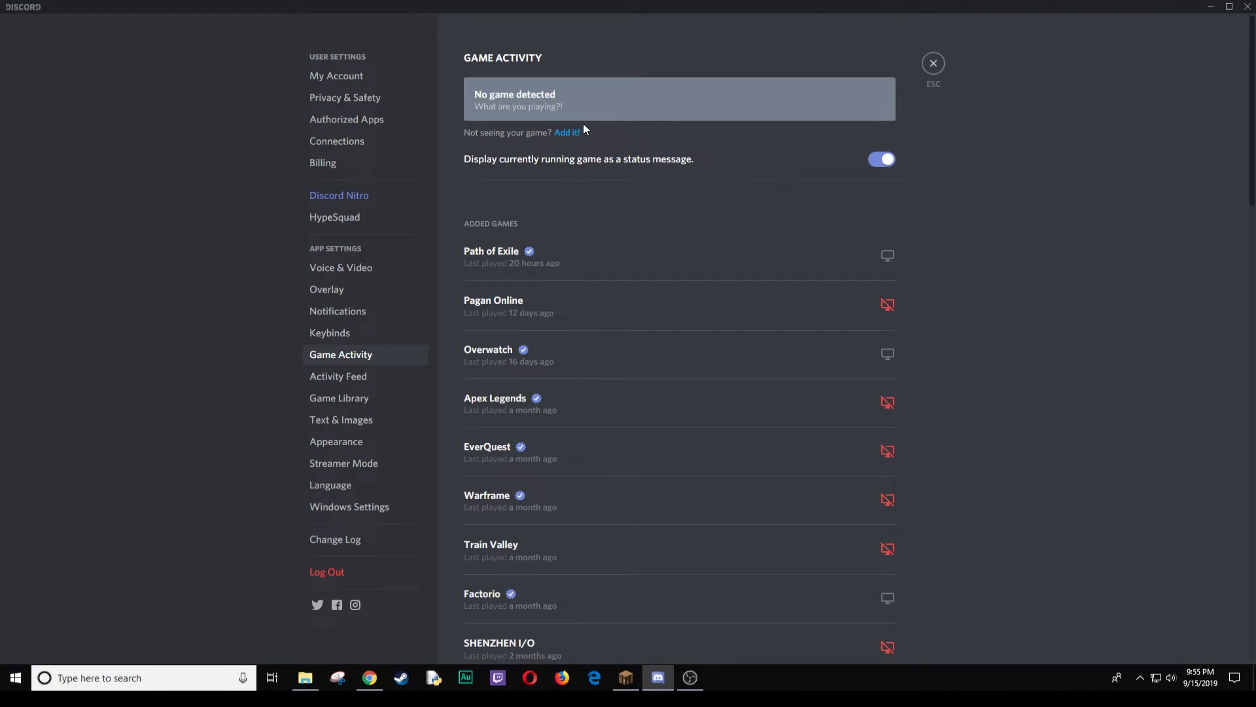
Step: Add Minecraft 1.12.2 from the running programs as a game
{"action": "left_click", "coordinate": [567, 133]}
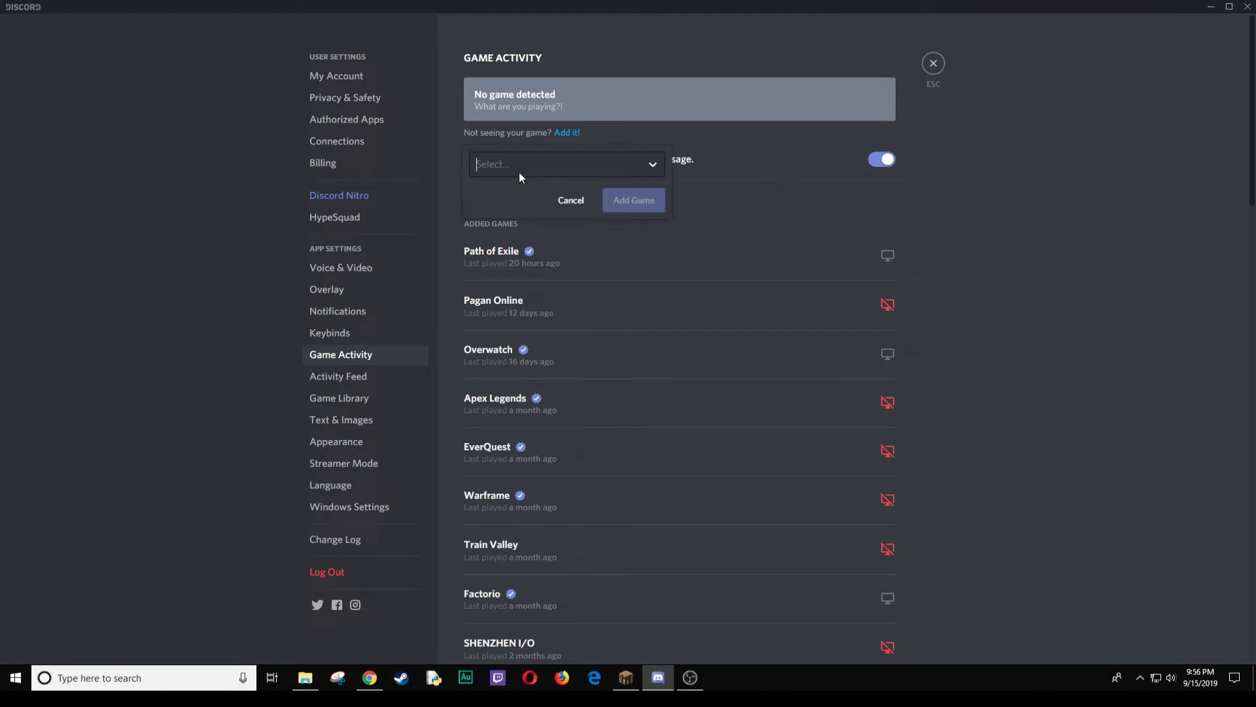
{"action": "left_click", "coordinate": [657, 170]}
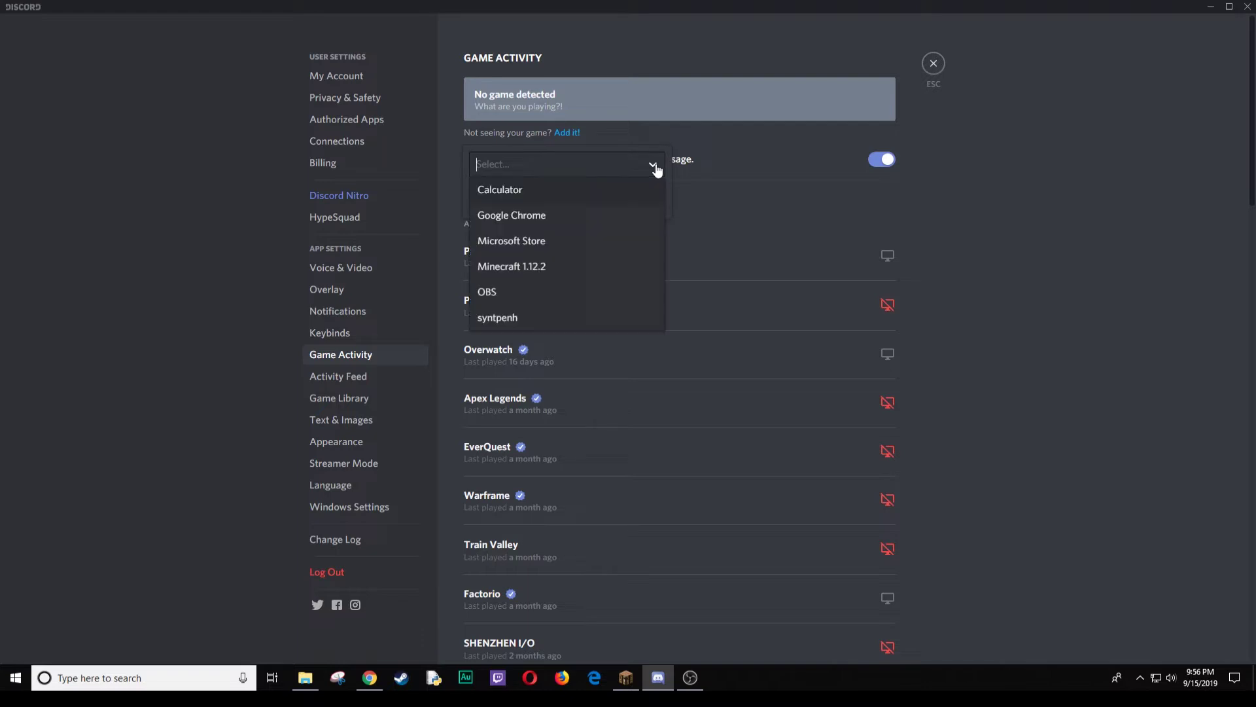
{"action": "left_click", "coordinate": [540, 269]}
{"action": "left_click", "coordinate": [640, 202]}
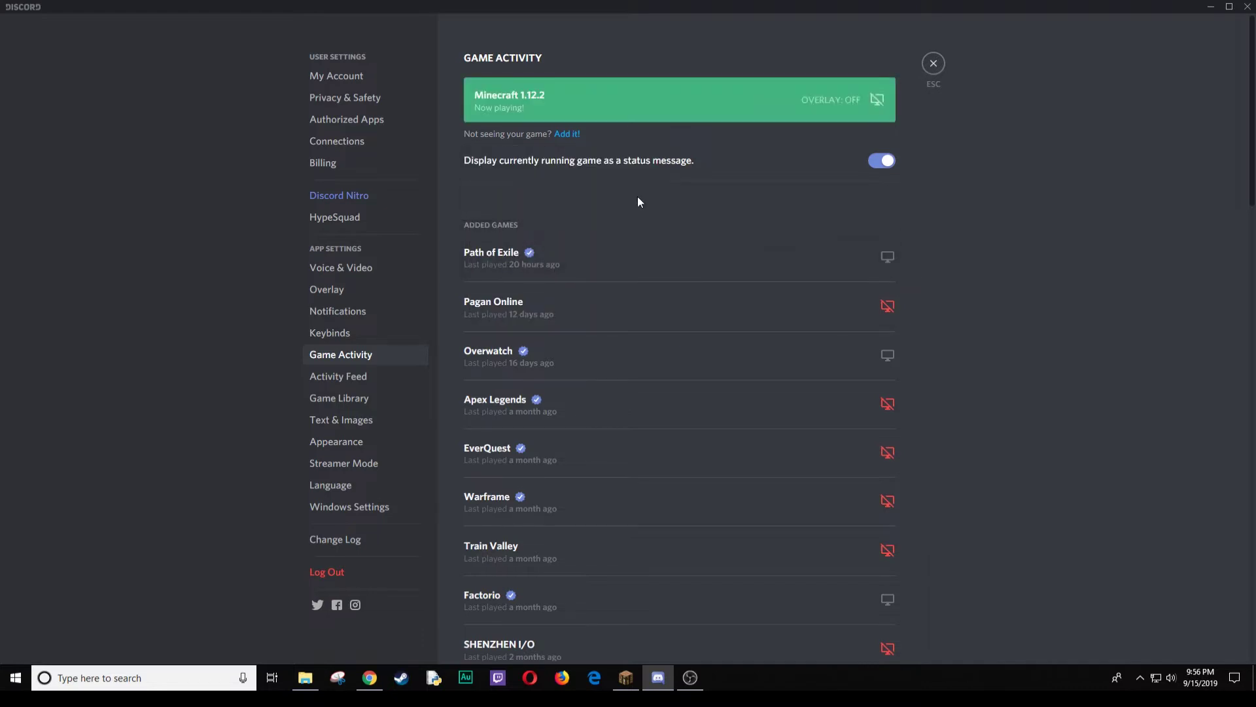
Step: Turn on the Minecraft overlay, leave settings, and go live to the Live Recording channel
{"action": "left_click", "coordinate": [878, 100]}
{"action": "left_click", "coordinate": [940, 67]}
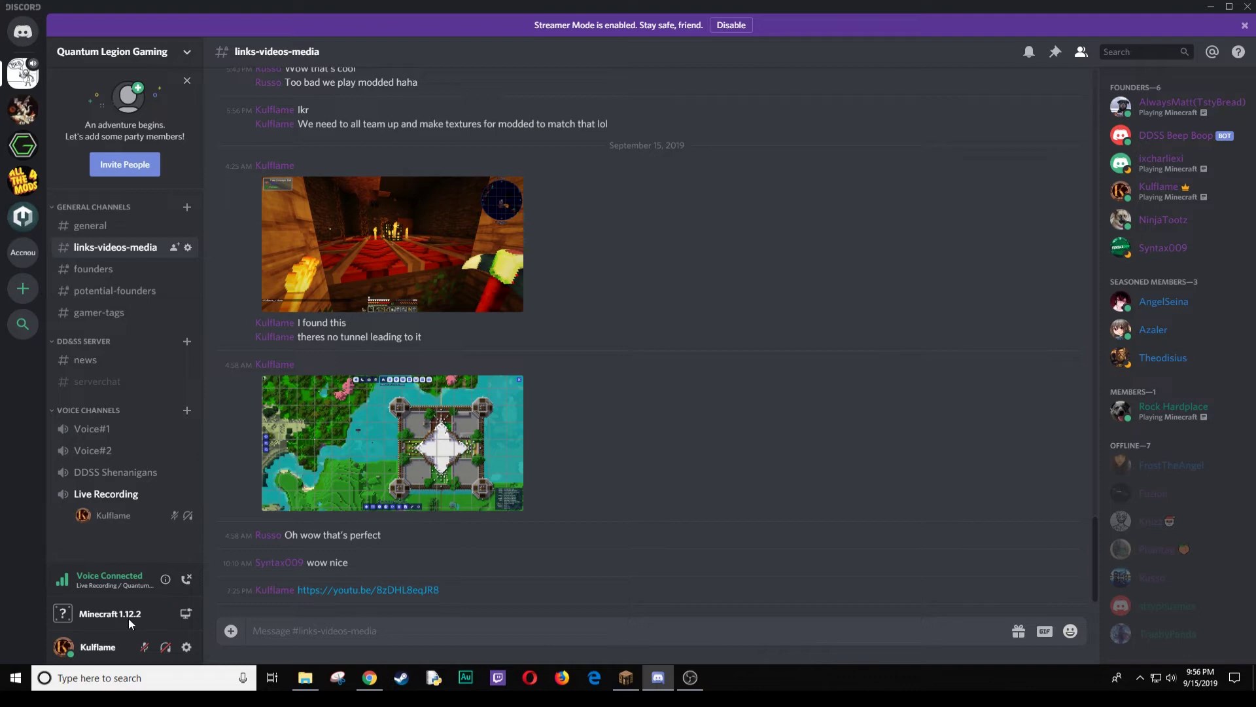
{"action": "left_click", "coordinate": [187, 615]}
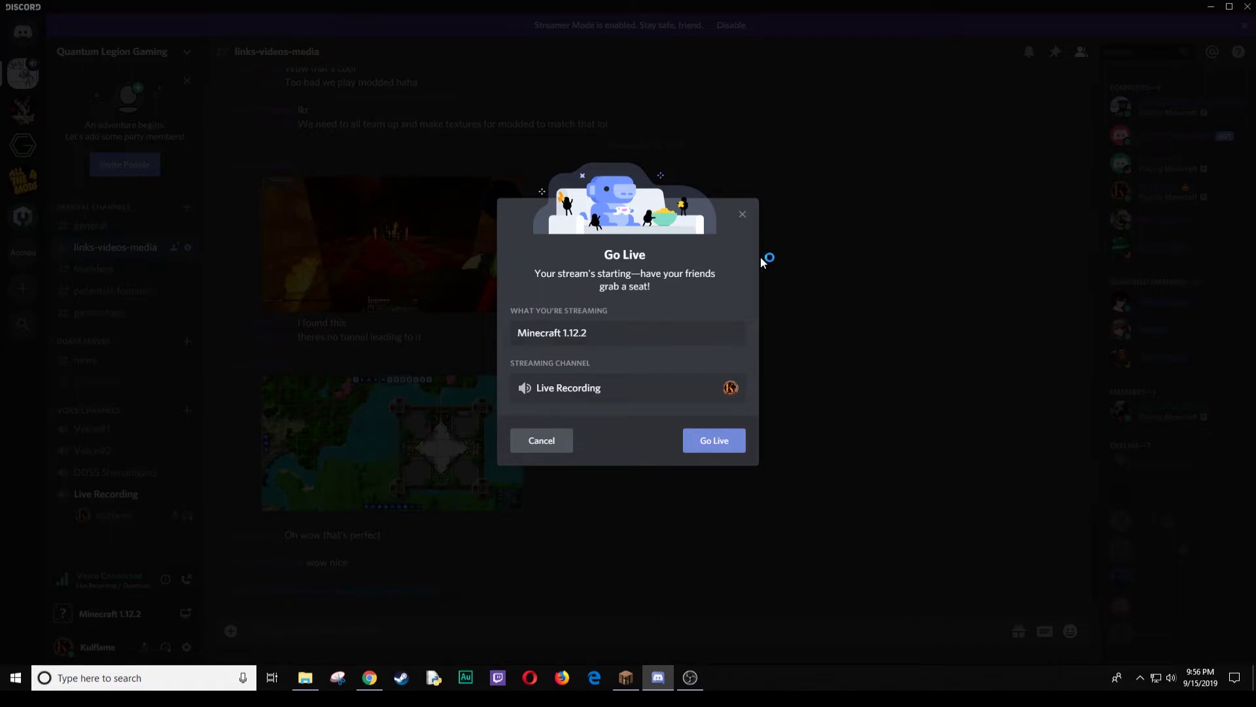
{"action": "left_click", "coordinate": [735, 444]}
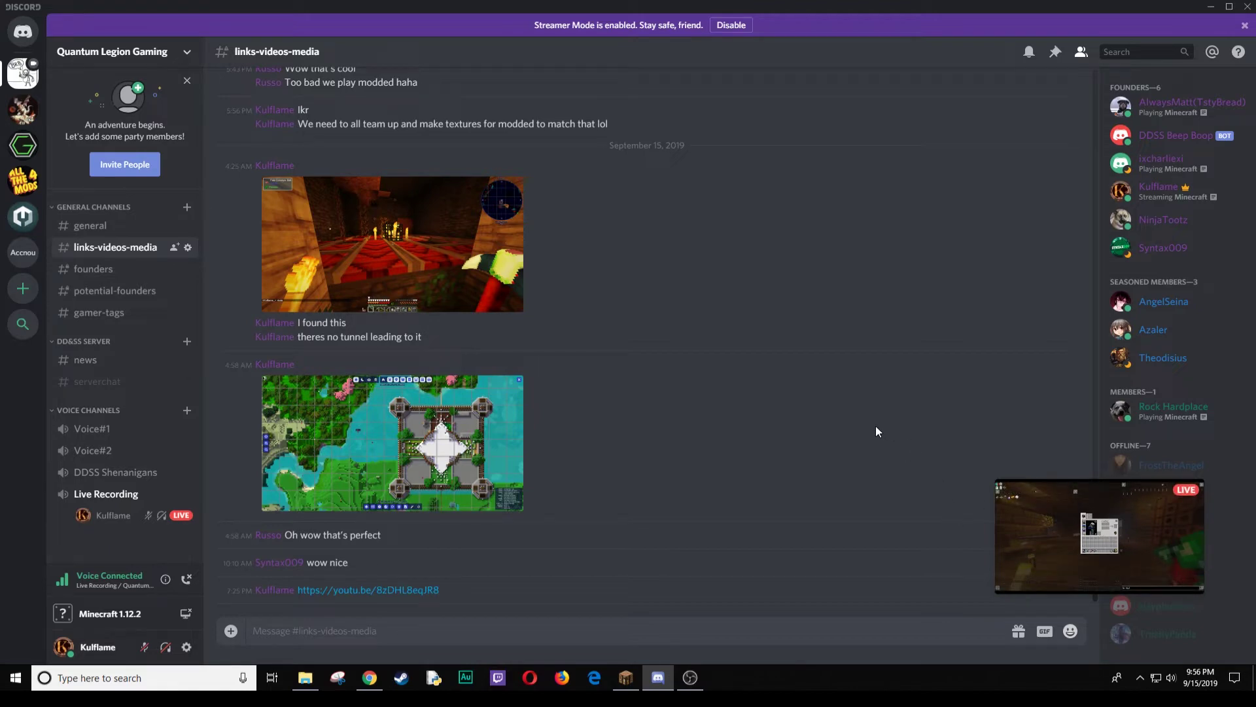
Step: Window Minecraft at the screen's top-left, then restore Discord from full-screen over it
{"action": "left_click_drag", "start_coordinate": [1099, 524], "coordinate": [484, 392]}
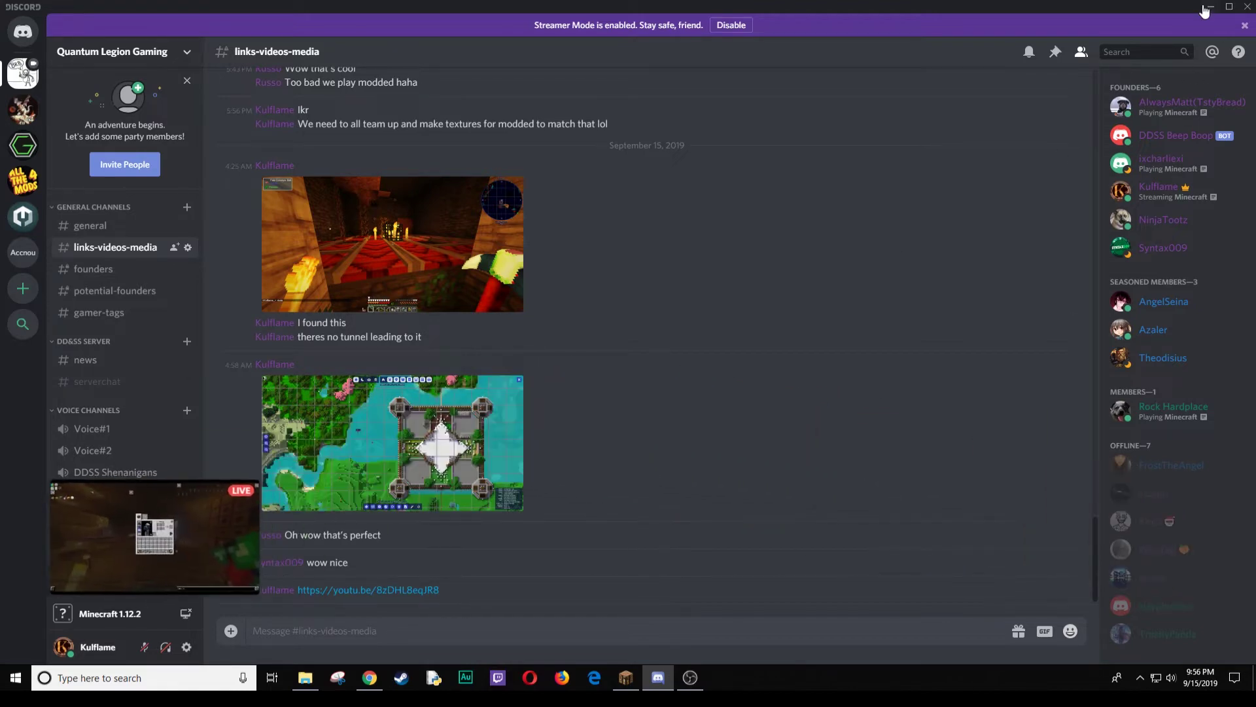
{"action": "left_click", "coordinate": [1208, 8]}
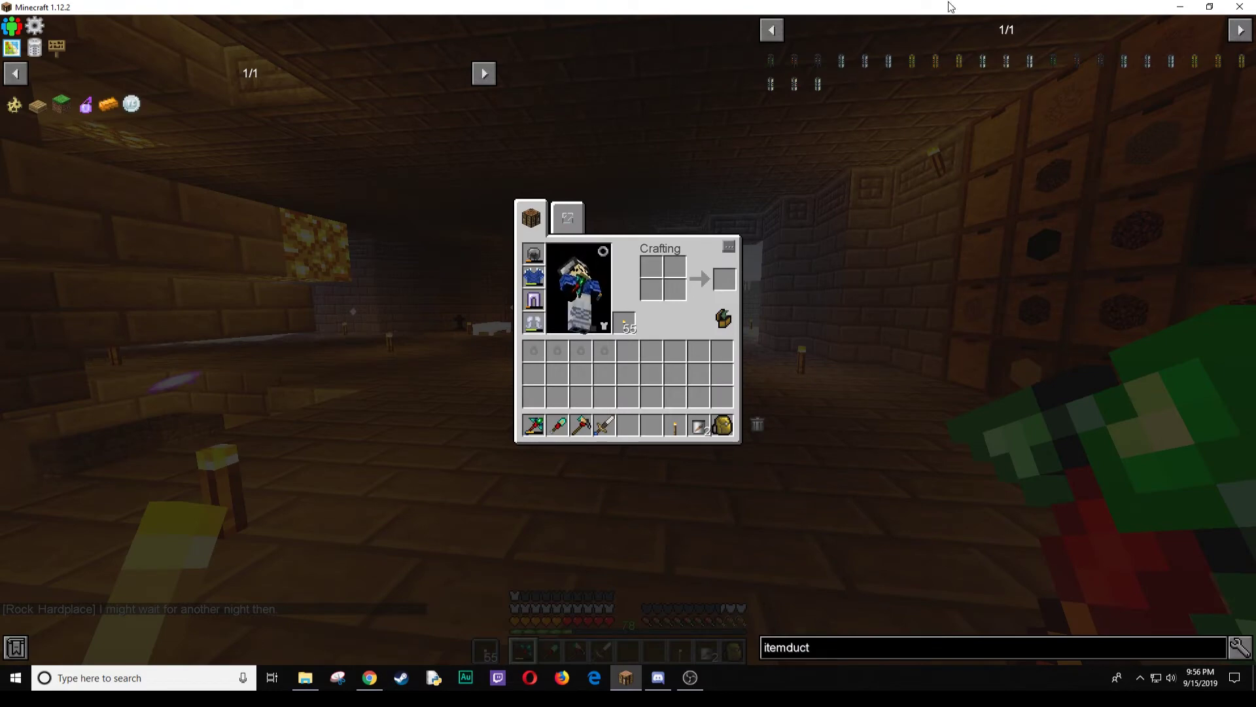
{"action": "left_click", "coordinate": [1209, 7]}
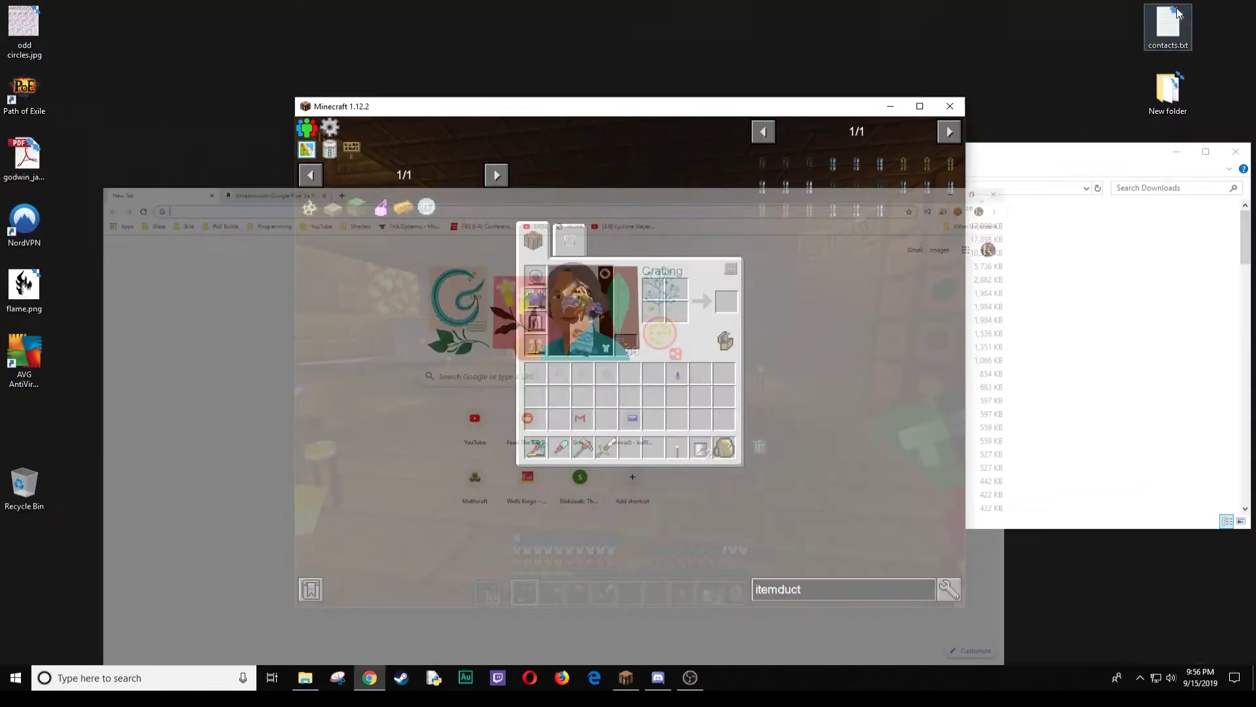
{"action": "left_click_drag", "start_coordinate": [861, 109], "coordinate": [573, 34]}
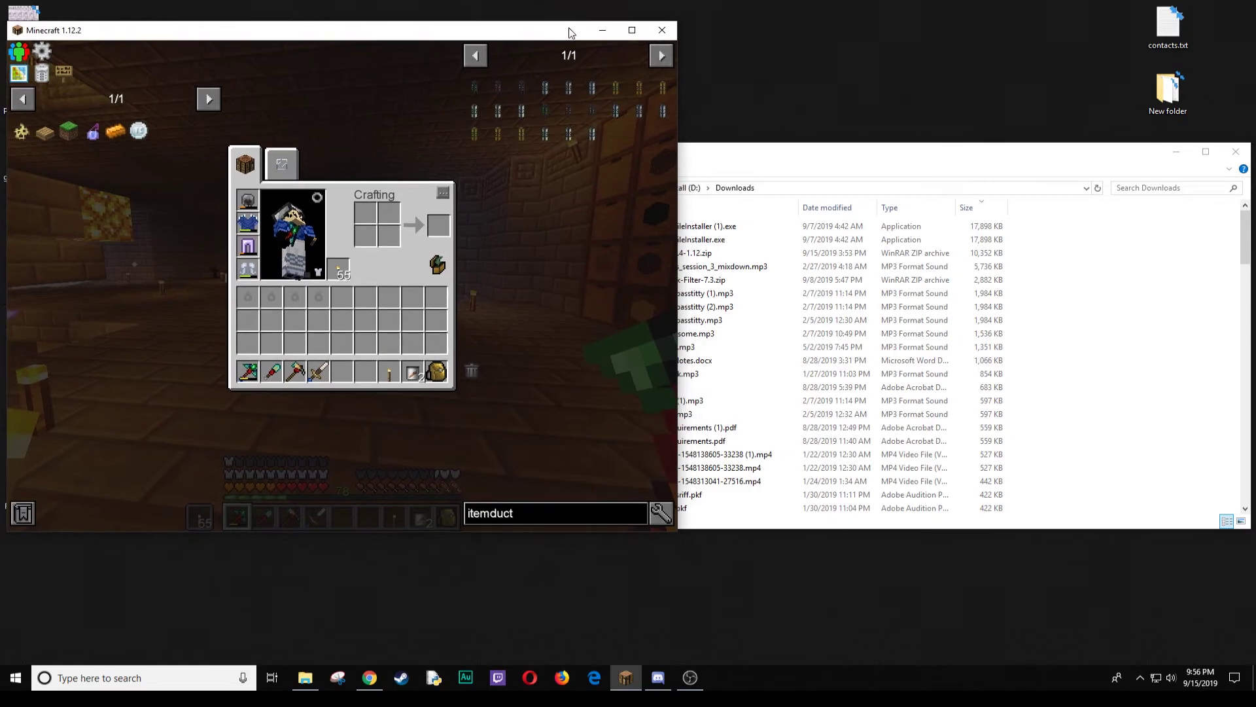
{"action": "left_click", "coordinate": [1236, 151]}
{"action": "left_click", "coordinate": [659, 677]}
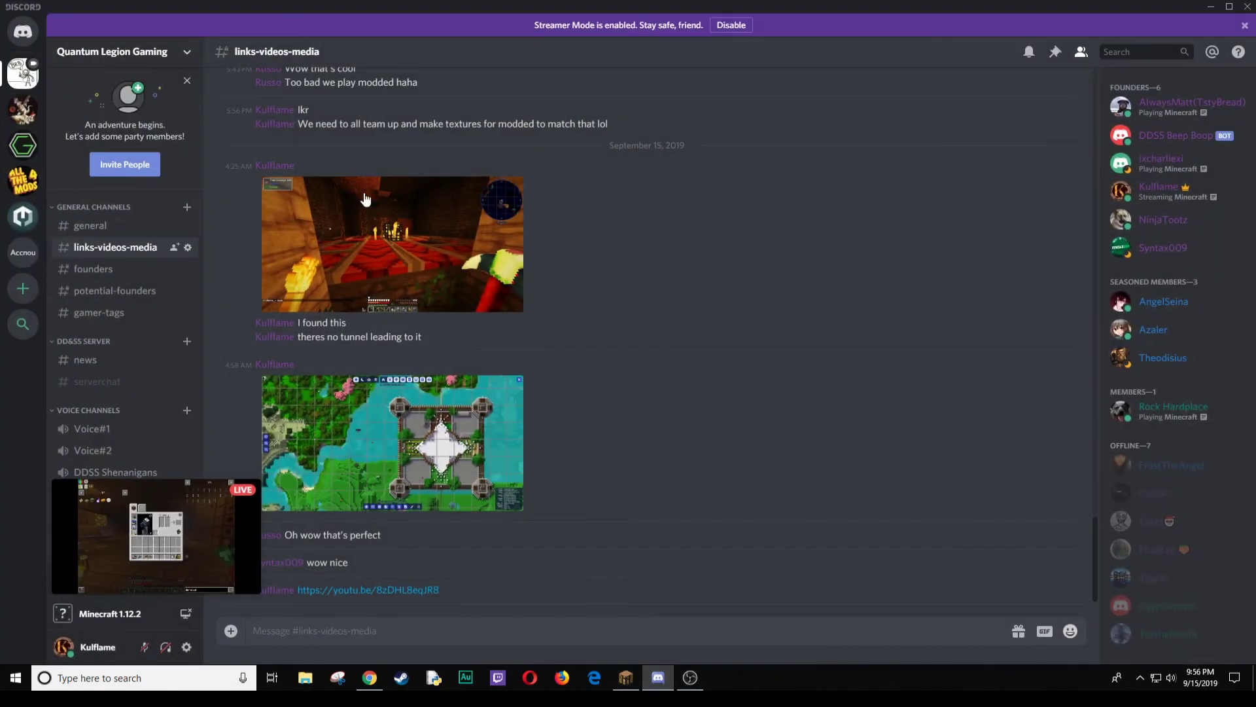
{"action": "double_click", "coordinate": [480, 11]}
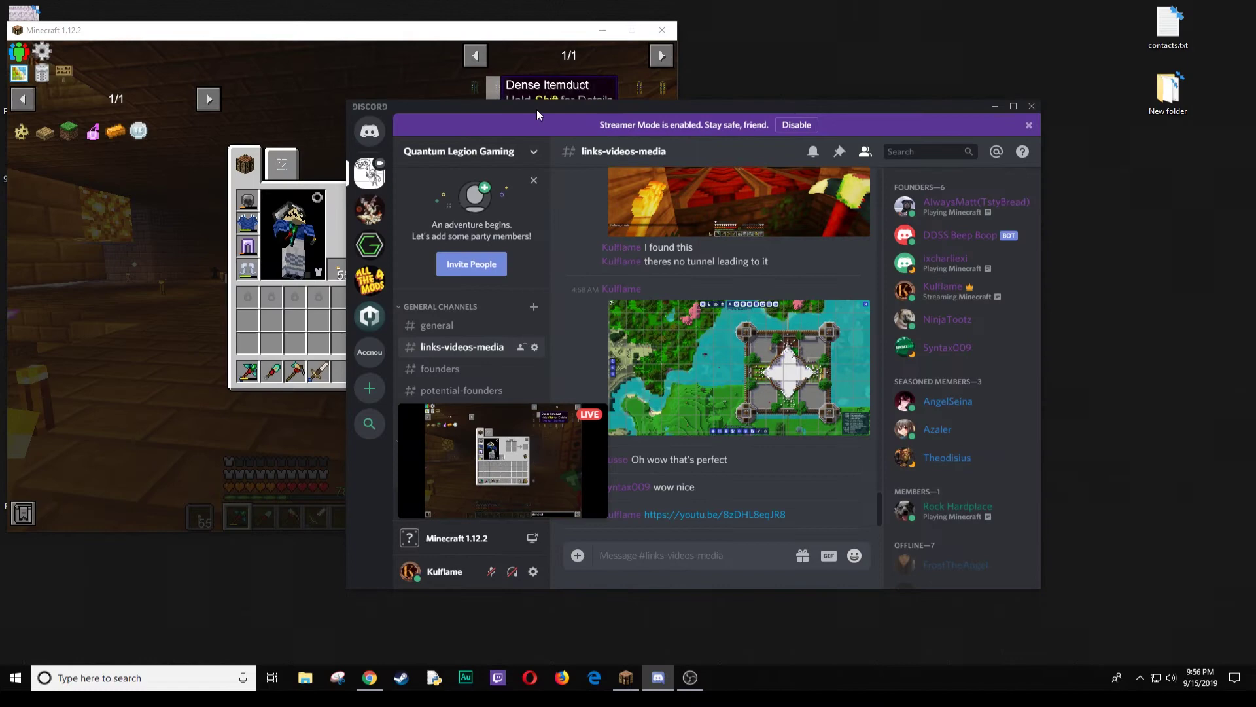
Step: Place Discord right of Minecraft and check the LIVE stream under Live Recording
{"action": "left_click_drag", "start_coordinate": [537, 109], "coordinate": [903, 41]}
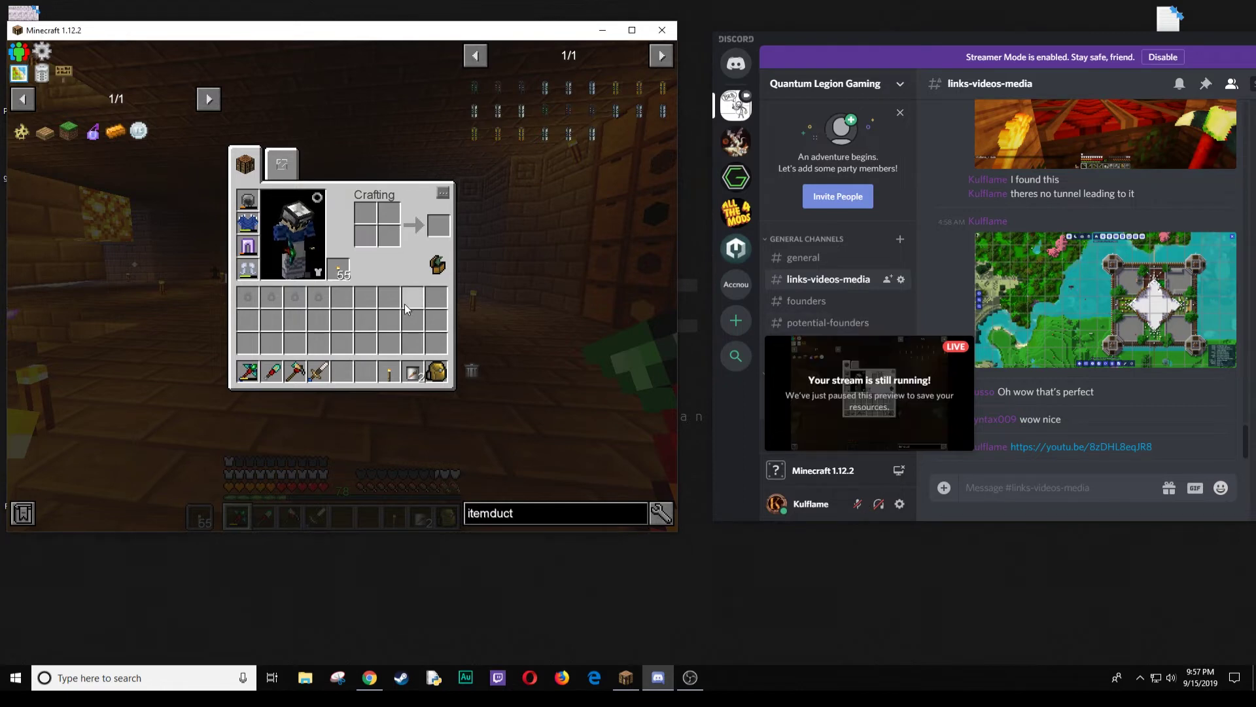
{"action": "left_click", "coordinate": [866, 361]}
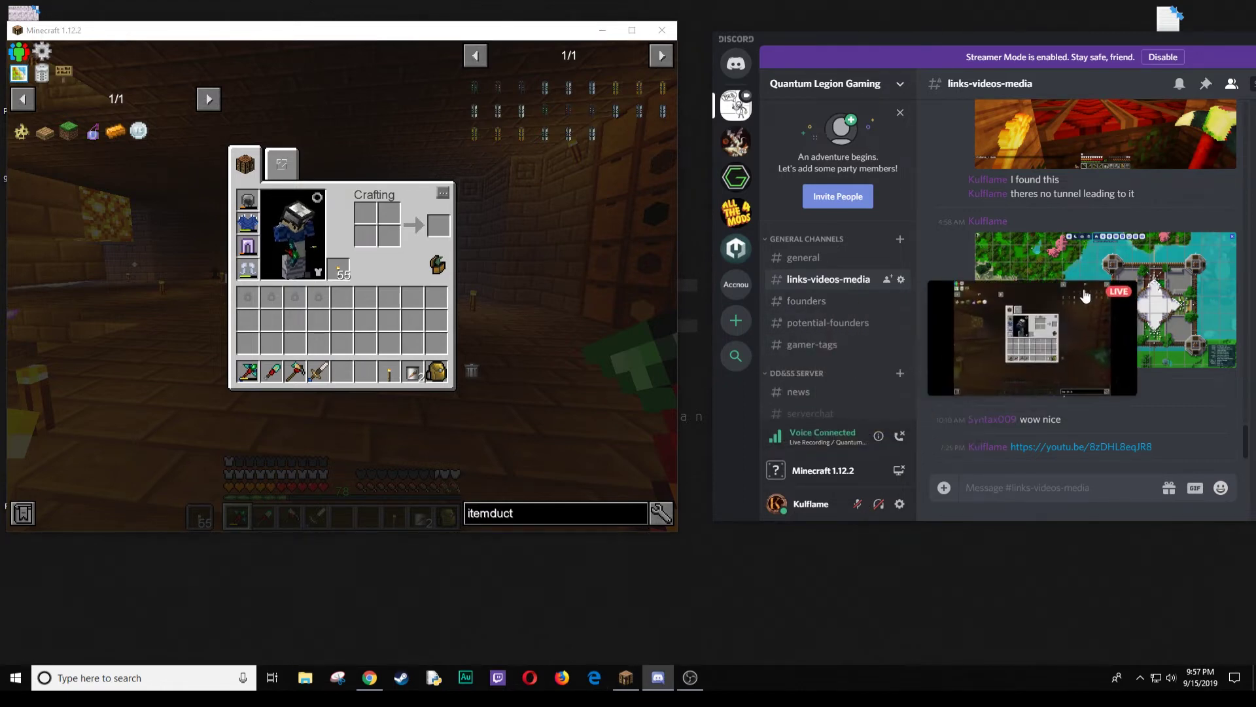
{"action": "scroll", "coordinate": [807, 291], "scroll_direction": "down", "scroll_amount": 3}
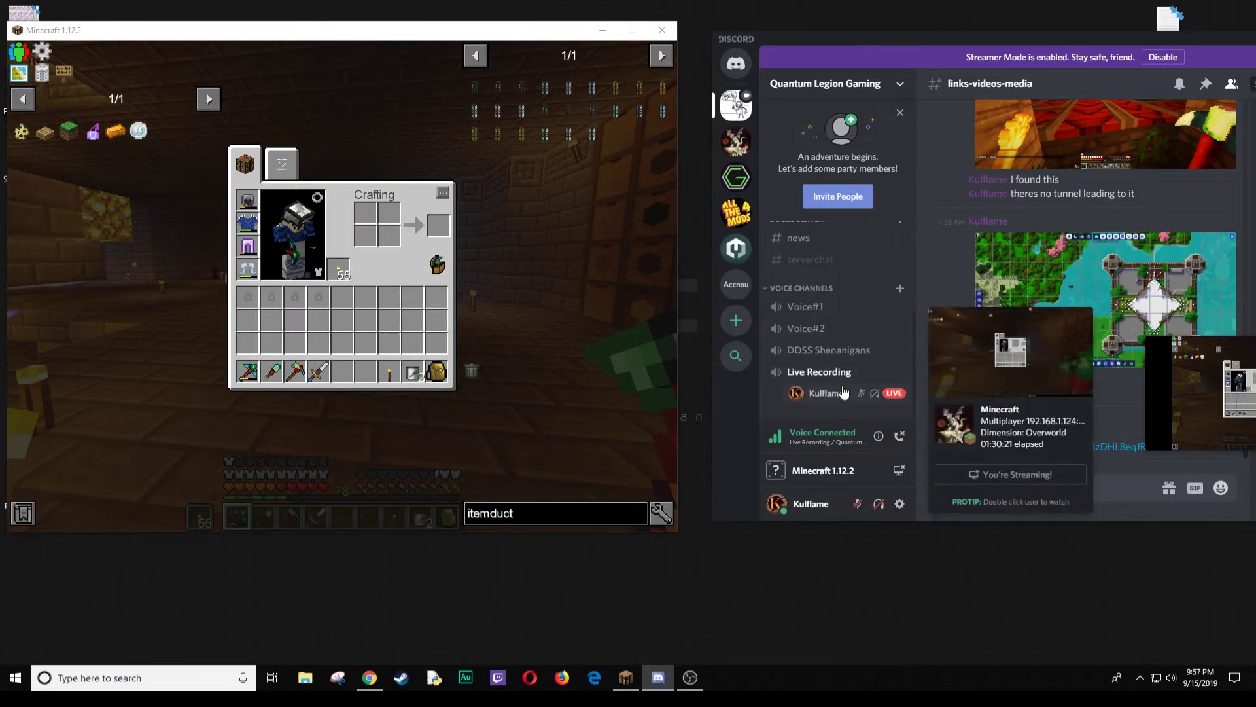
{"action": "mouse_move", "coordinate": [1182, 402]}
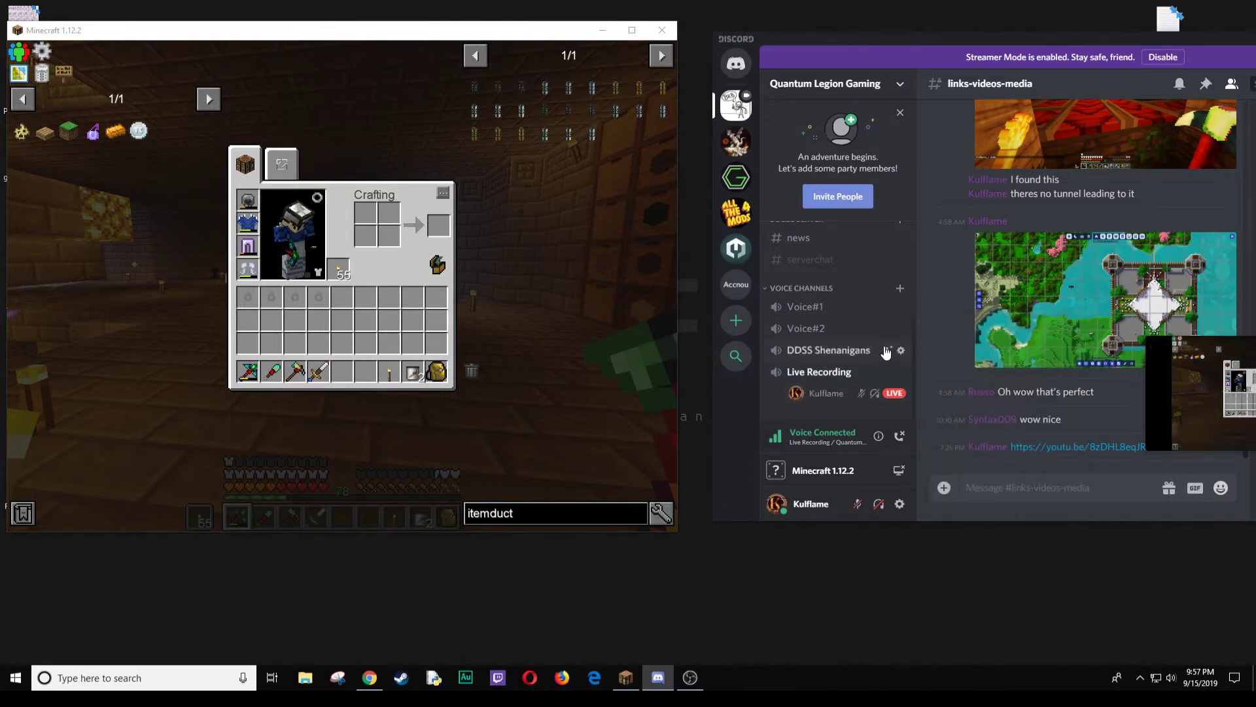
Step: Nudge Discord left and move the stream preview under the channel list
{"action": "left_click", "coordinate": [341, 327]}
{"action": "key", "text": "e"}
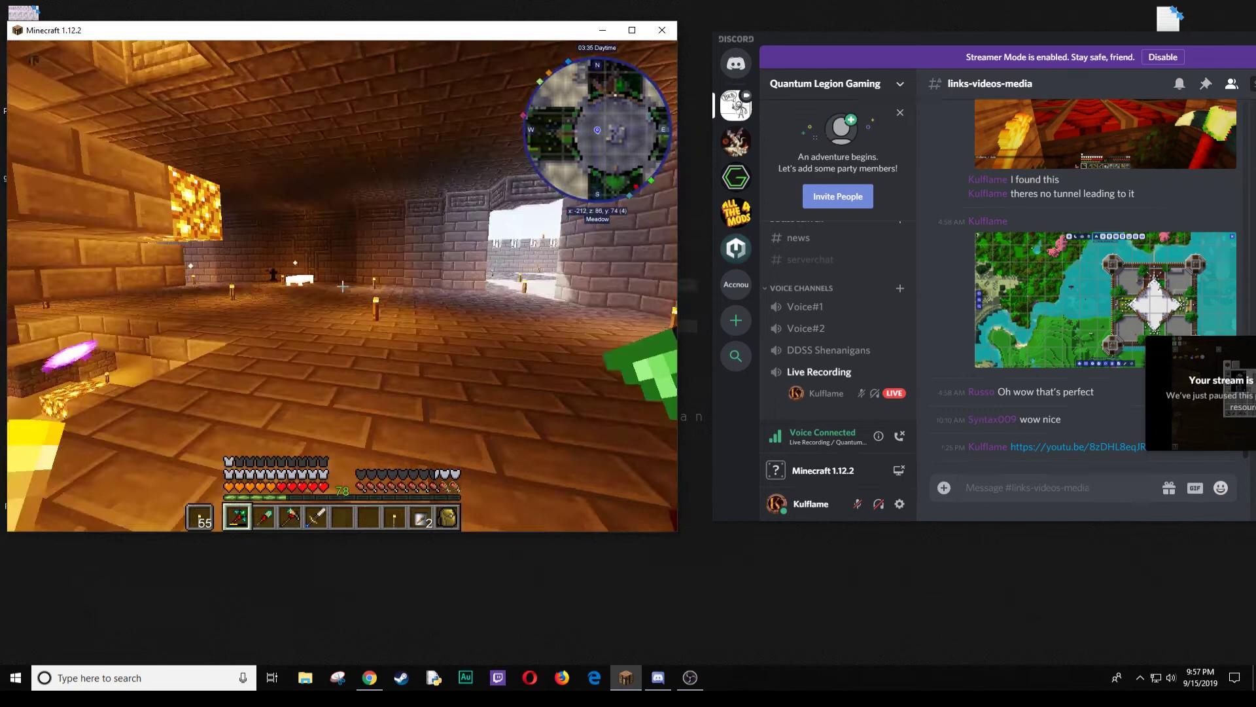
{"action": "key", "text": "e"}
{"action": "left_click_drag", "start_coordinate": [991, 41], "coordinate": [914, 42]}
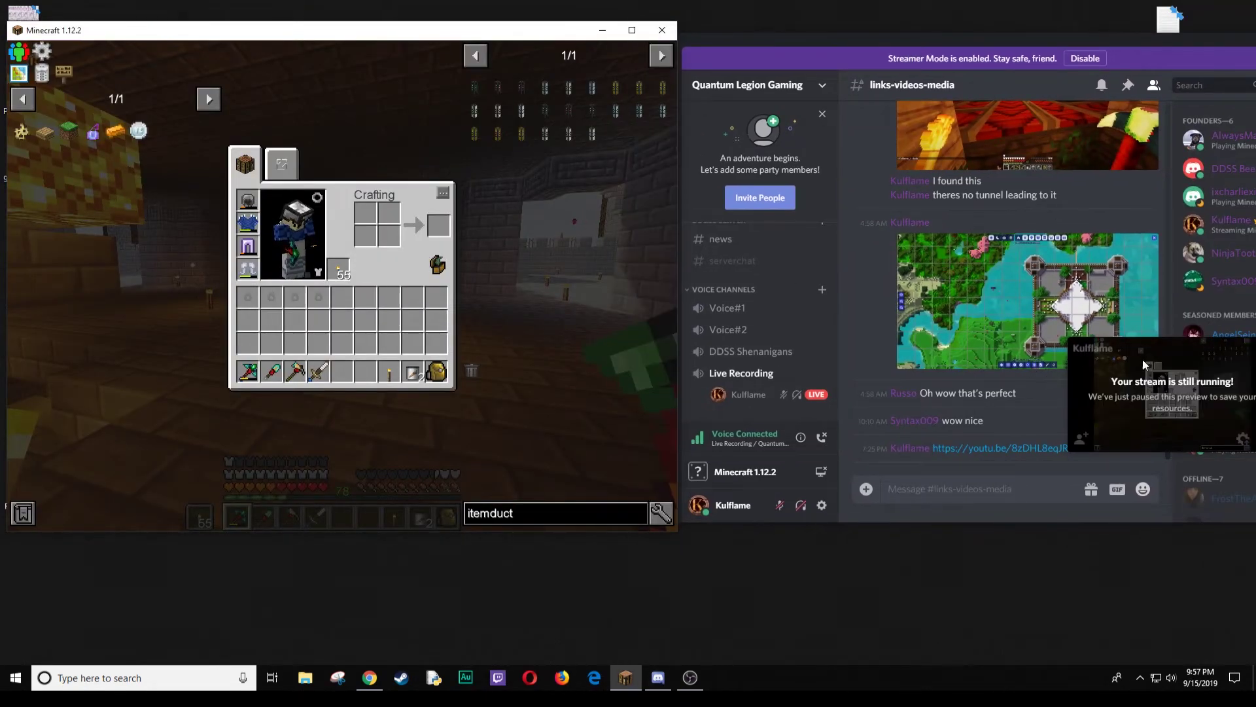
{"action": "left_click_drag", "start_coordinate": [1112, 345], "coordinate": [790, 338]}
Step: Walk through the Minecraft room, then bring Discord forward to check the stream
{"action": "left_click", "coordinate": [378, 272]}
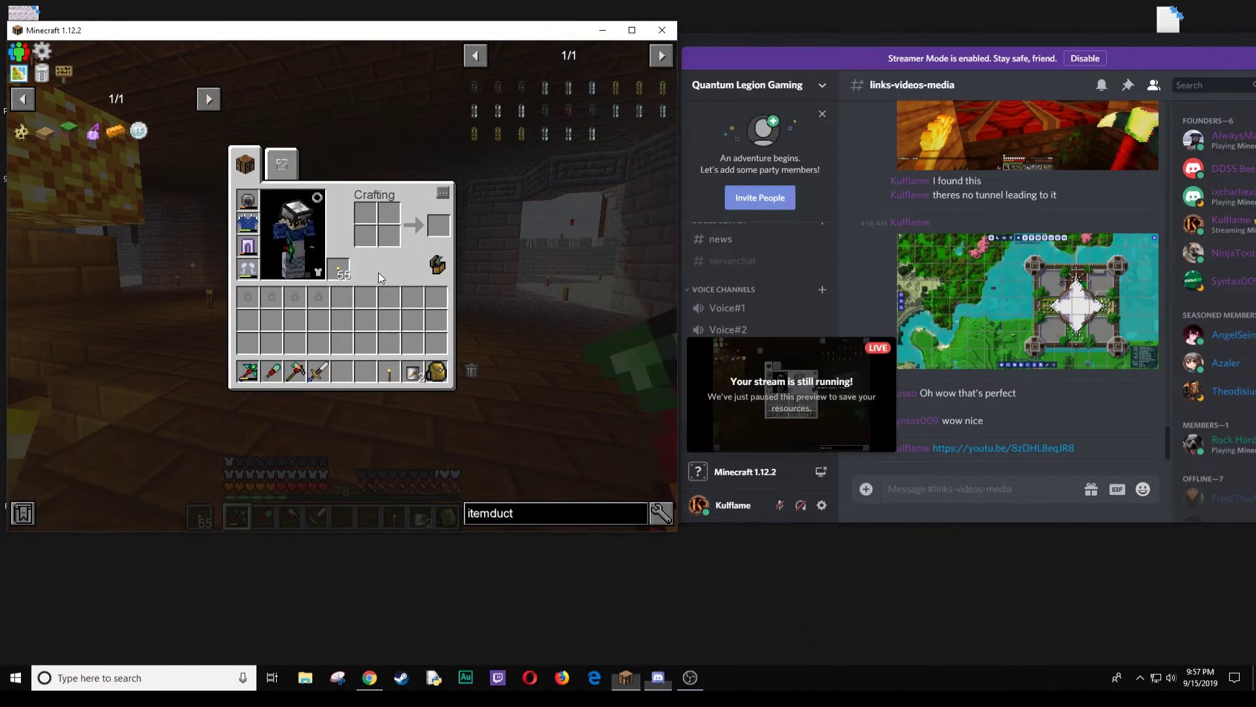
{"action": "key", "text": "e"}
{"action": "key", "text": "w"}
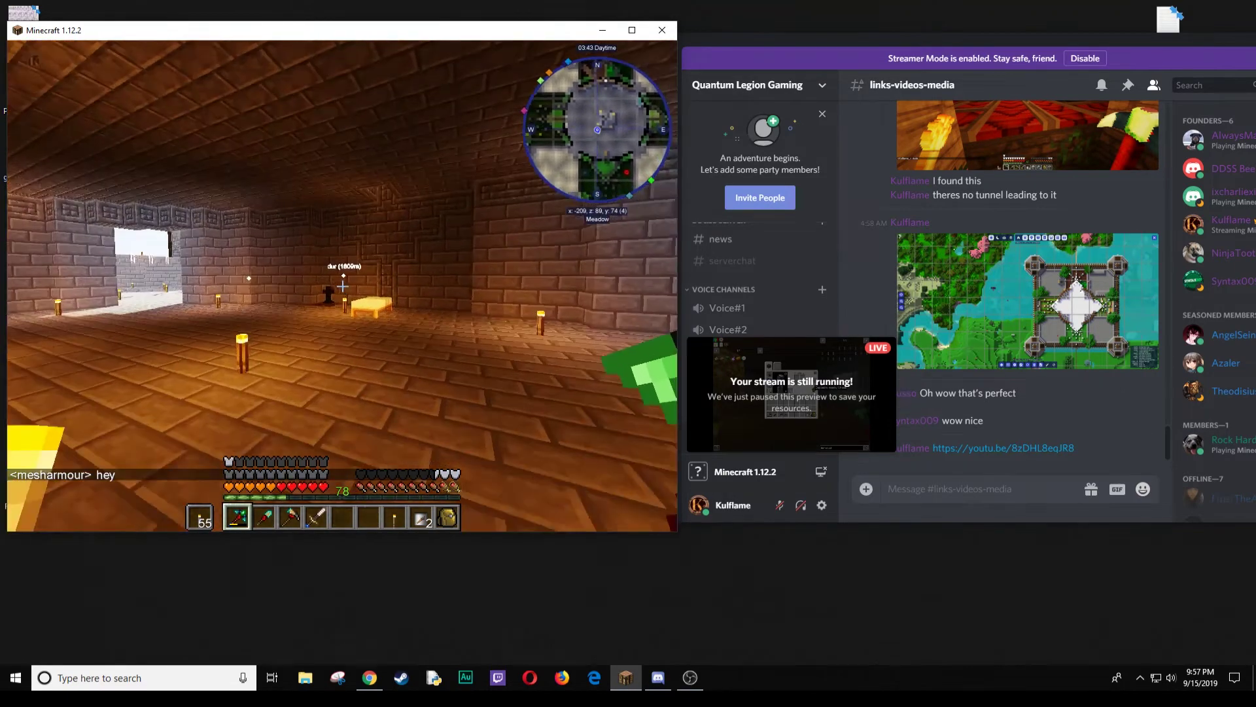
{"action": "key", "text": "e"}
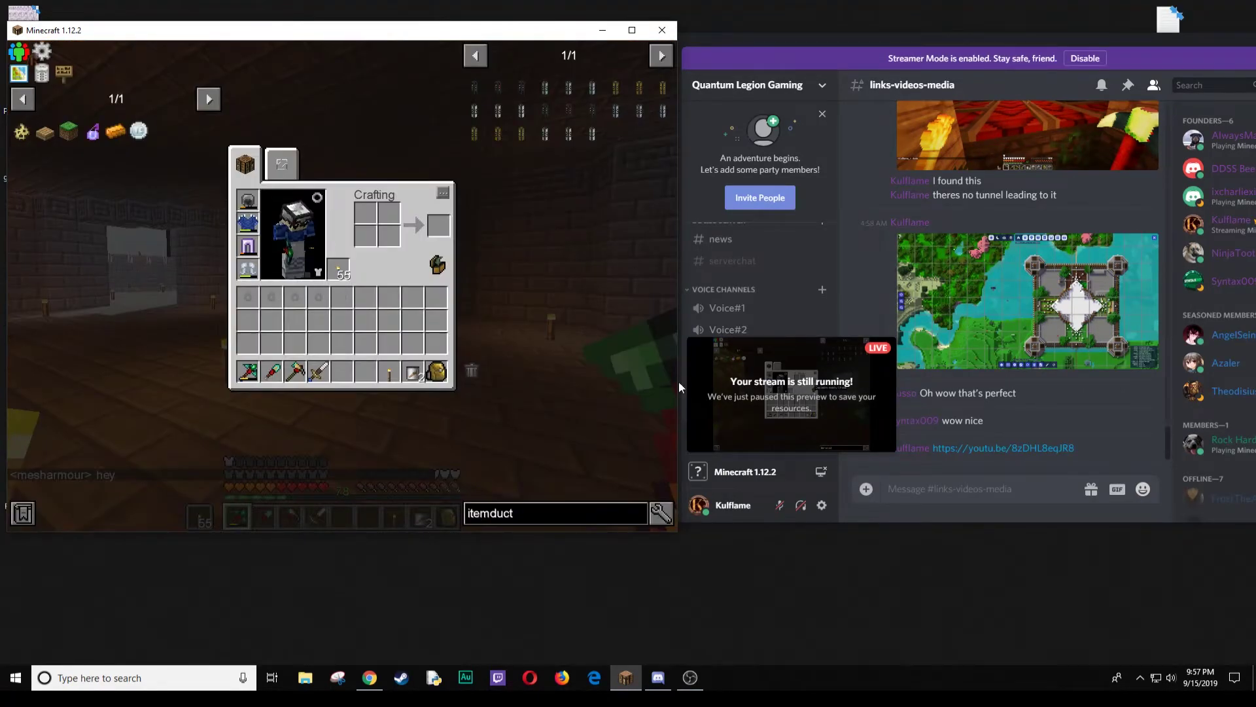
{"action": "mouse_move", "coordinate": [799, 407]}
{"action": "left_click", "coordinate": [893, 51]}
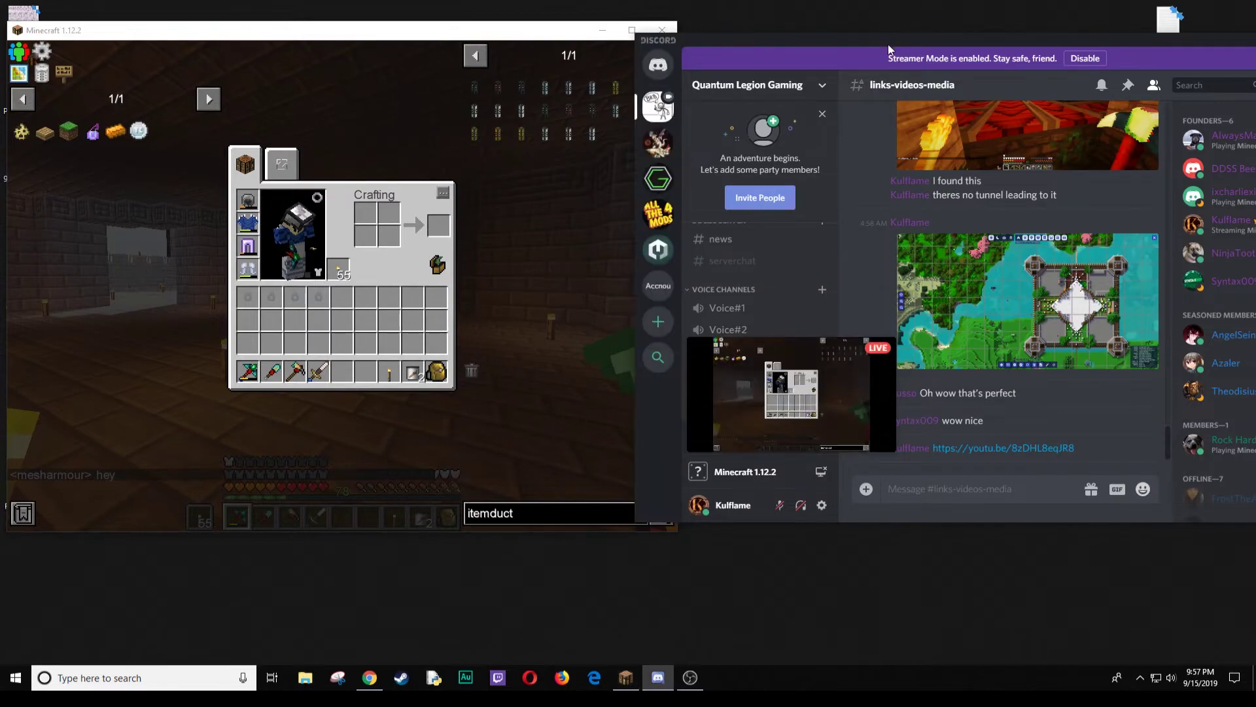
Step: Walk through the corridor into the courtyard and check the live stream in Discord
{"action": "left_click", "coordinate": [380, 303]}
{"action": "key", "text": "Escape"}
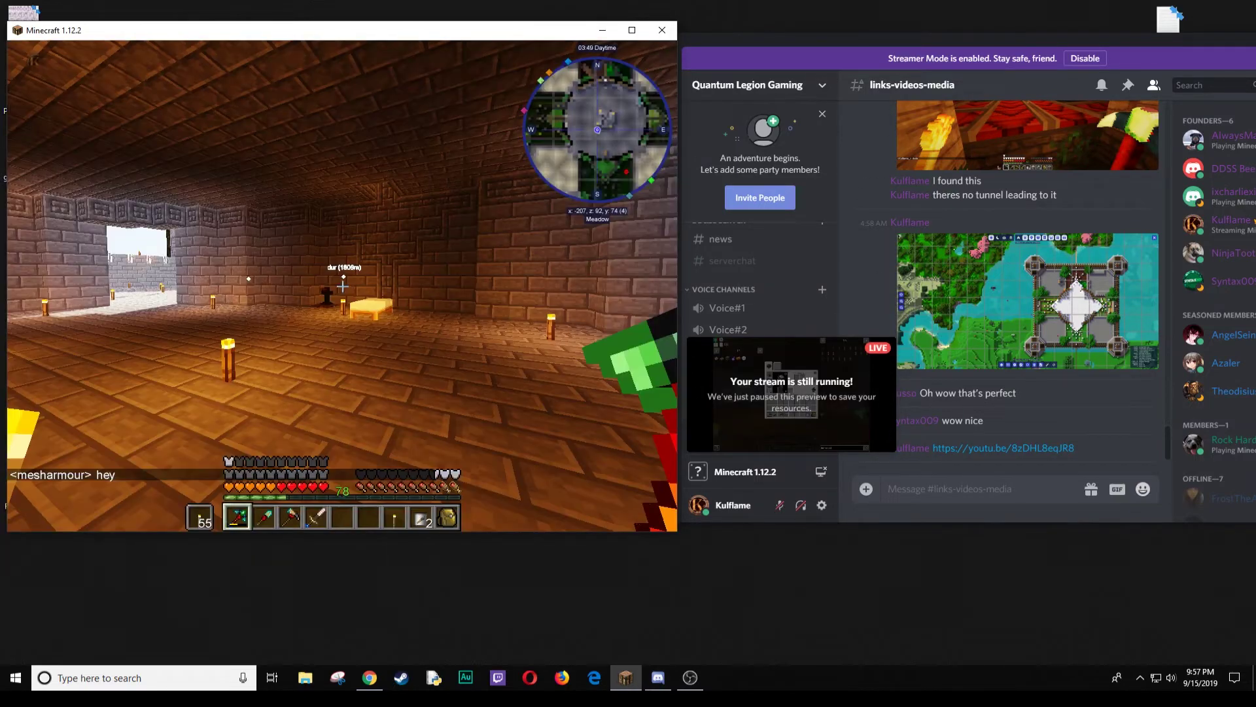
{"action": "key", "text": "w"}
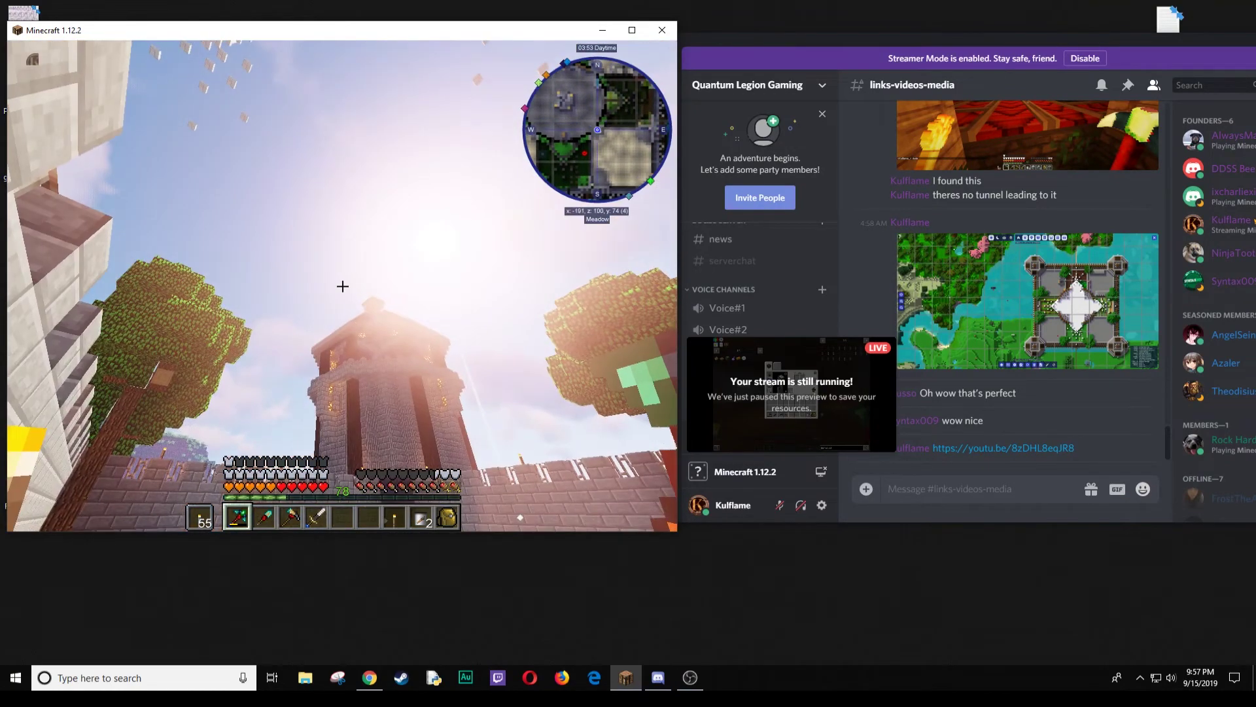
{"action": "key", "text": "e"}
{"action": "left_click", "coordinate": [858, 42]}
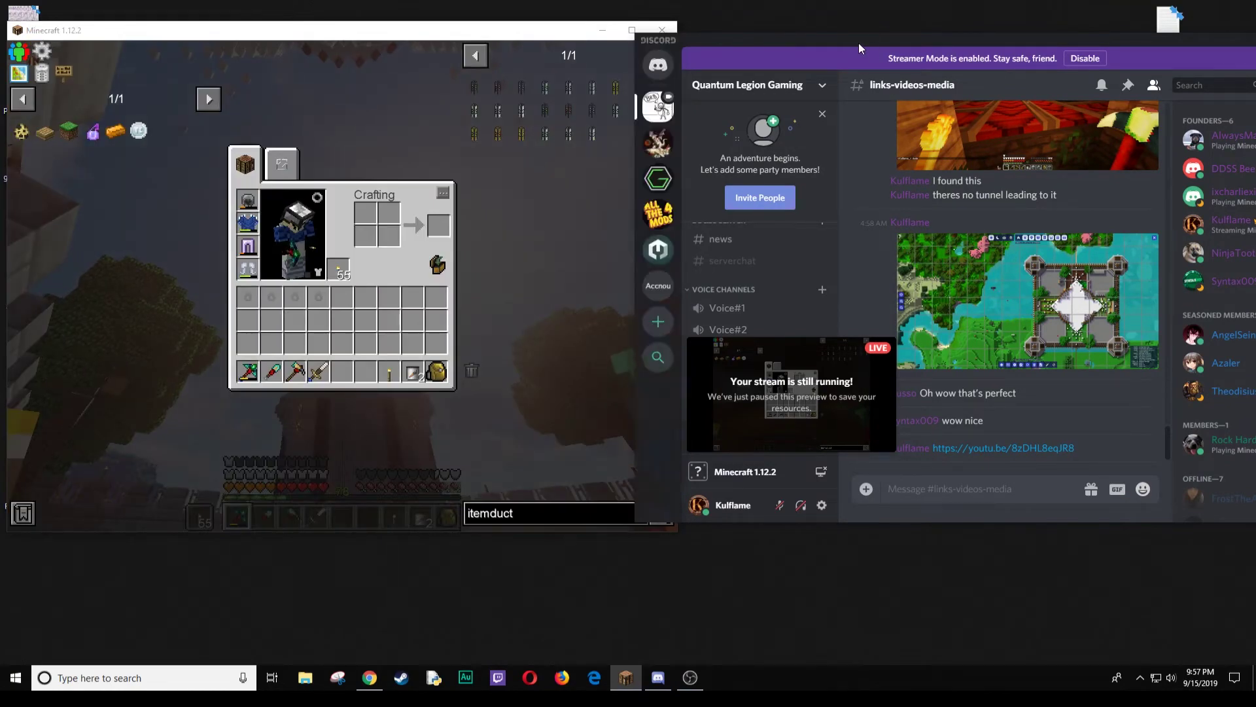
Step: Walk along the underground storage tunnel and reopen the Minecraft inventory
{"action": "mouse_move", "coordinate": [846, 406]}
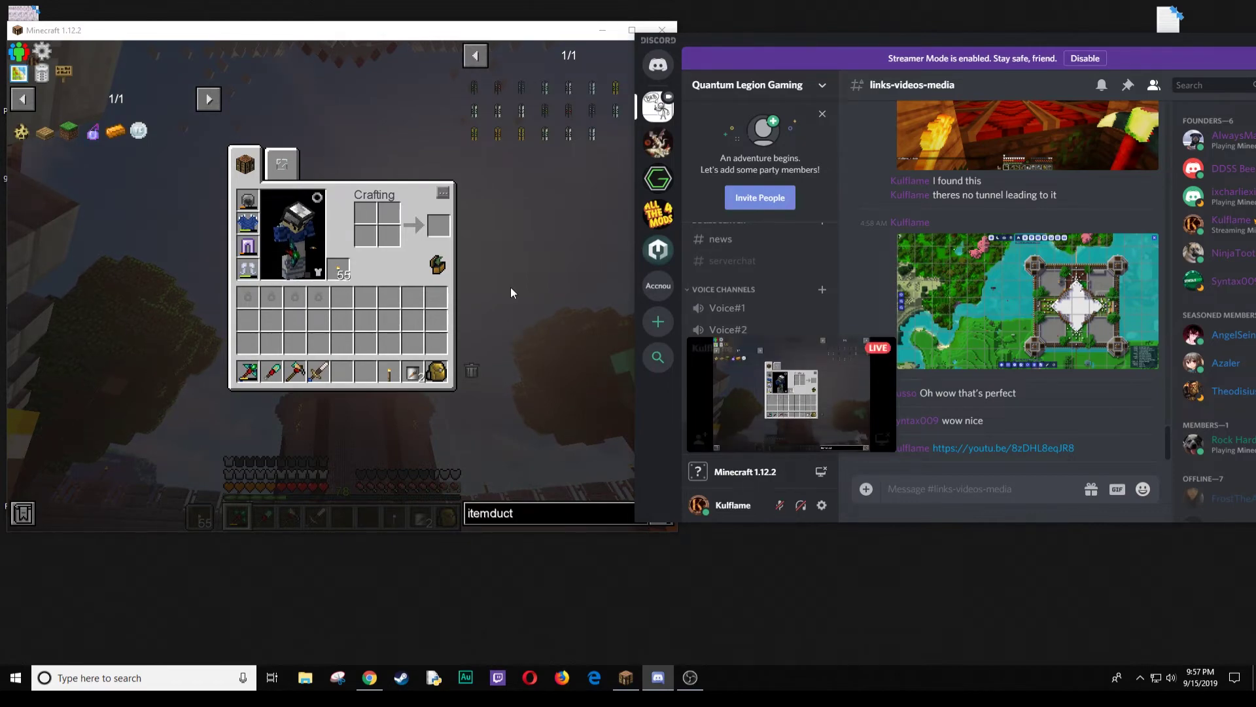
{"action": "left_click", "coordinate": [413, 193]}
{"action": "key", "text": "e"}
{"action": "key", "text": "w"}
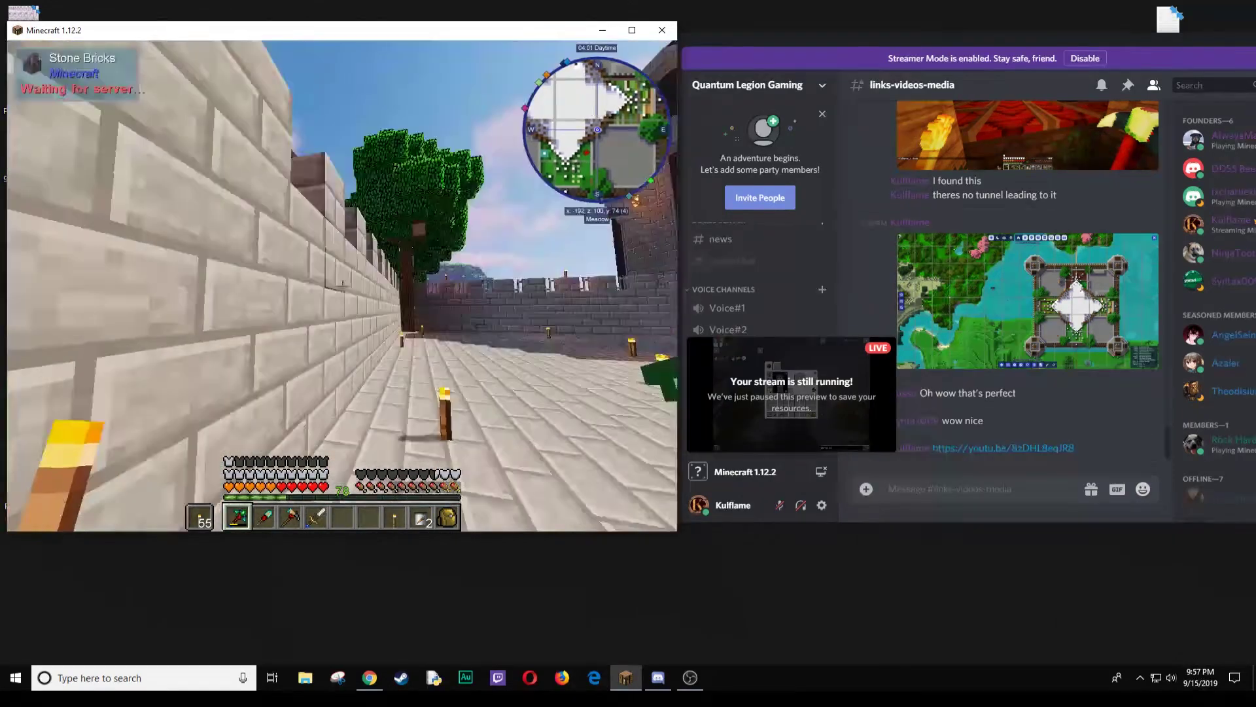
{"action": "key", "text": "w"}
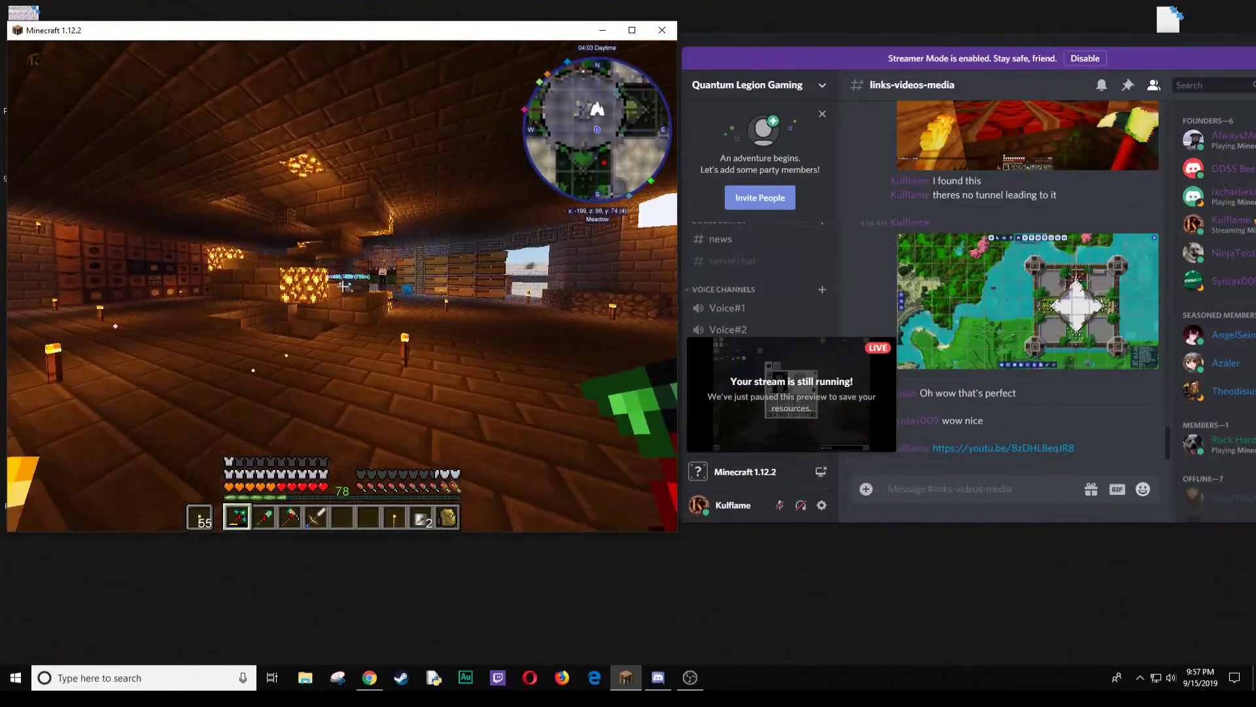
{"action": "key", "text": "w"}
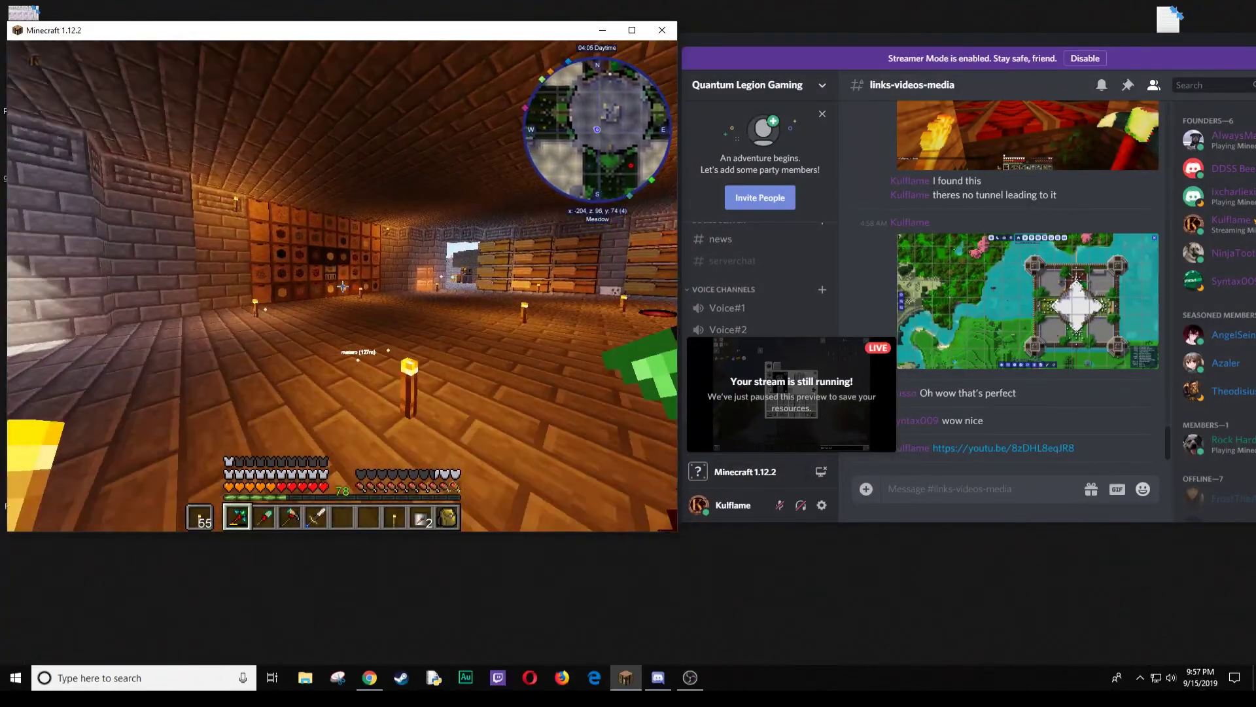
{"action": "key", "text": "e"}
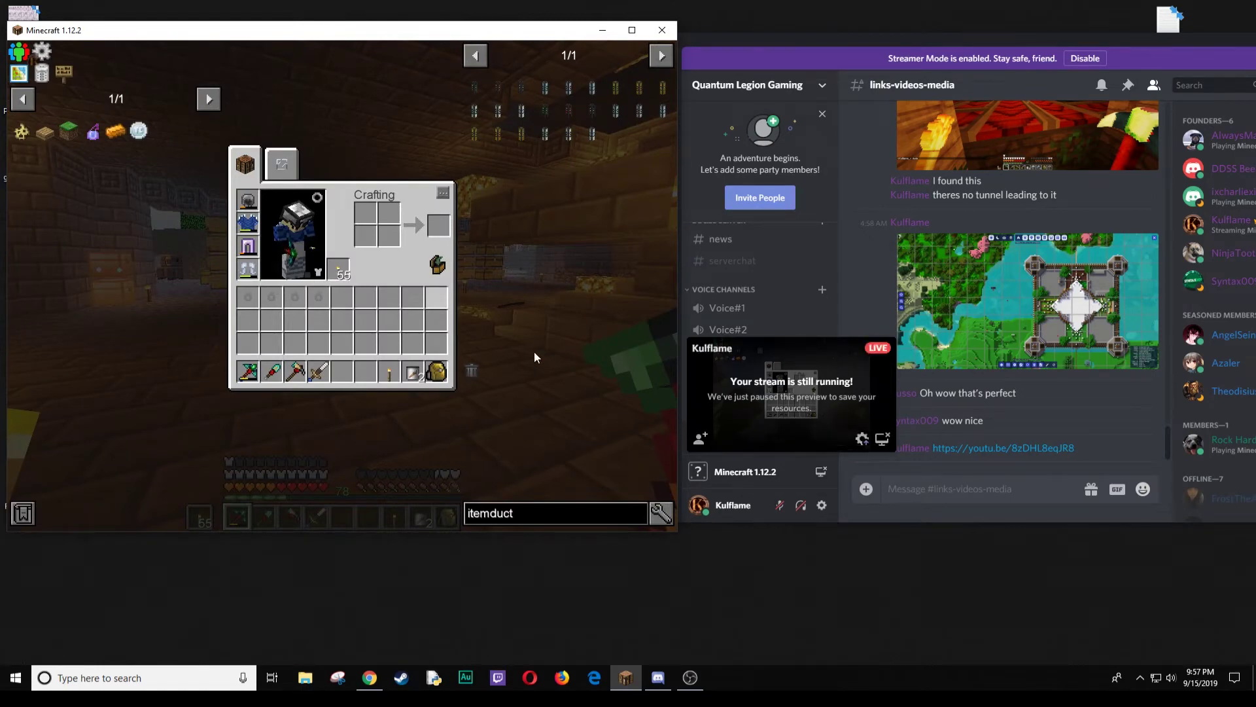
Step: Stop the Minecraft stream, move Minecraft to the top-left, and maximize Discord over it
{"action": "left_click", "coordinate": [883, 439]}
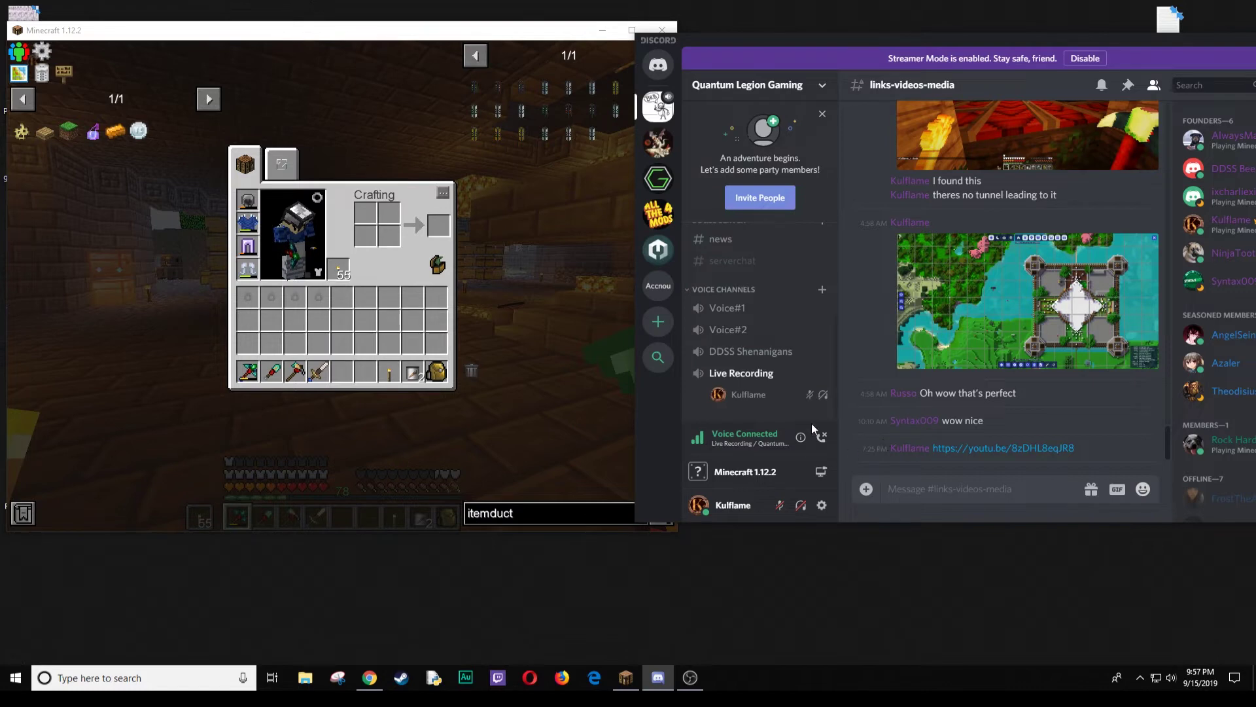
{"action": "left_click", "coordinate": [403, 304]}
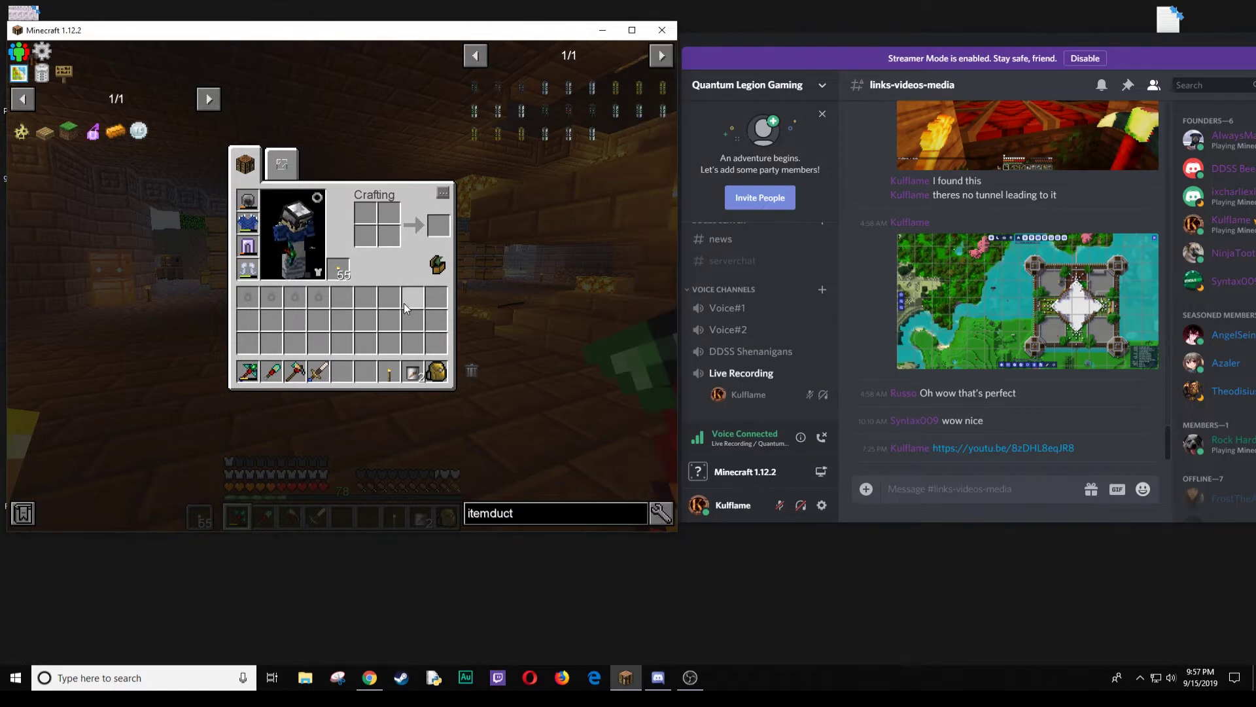
{"action": "key", "text": "e"}
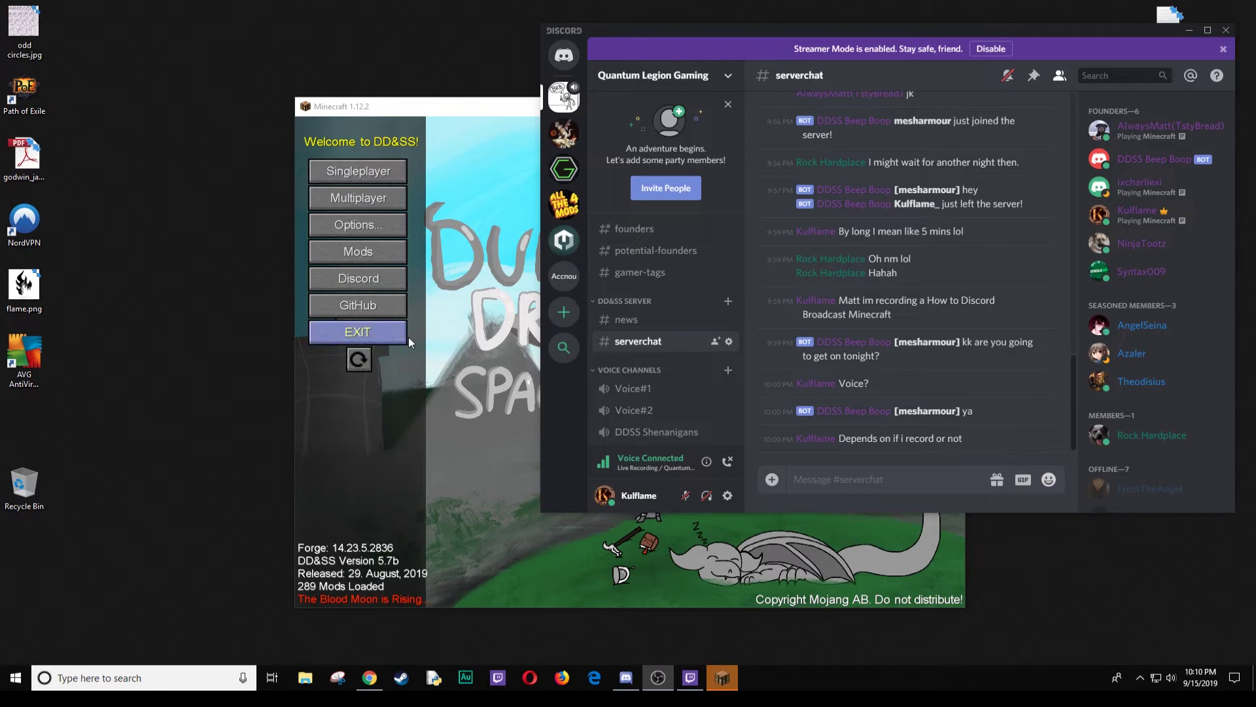
{"action": "left_click_drag", "start_coordinate": [490, 108], "coordinate": [193, 3]}
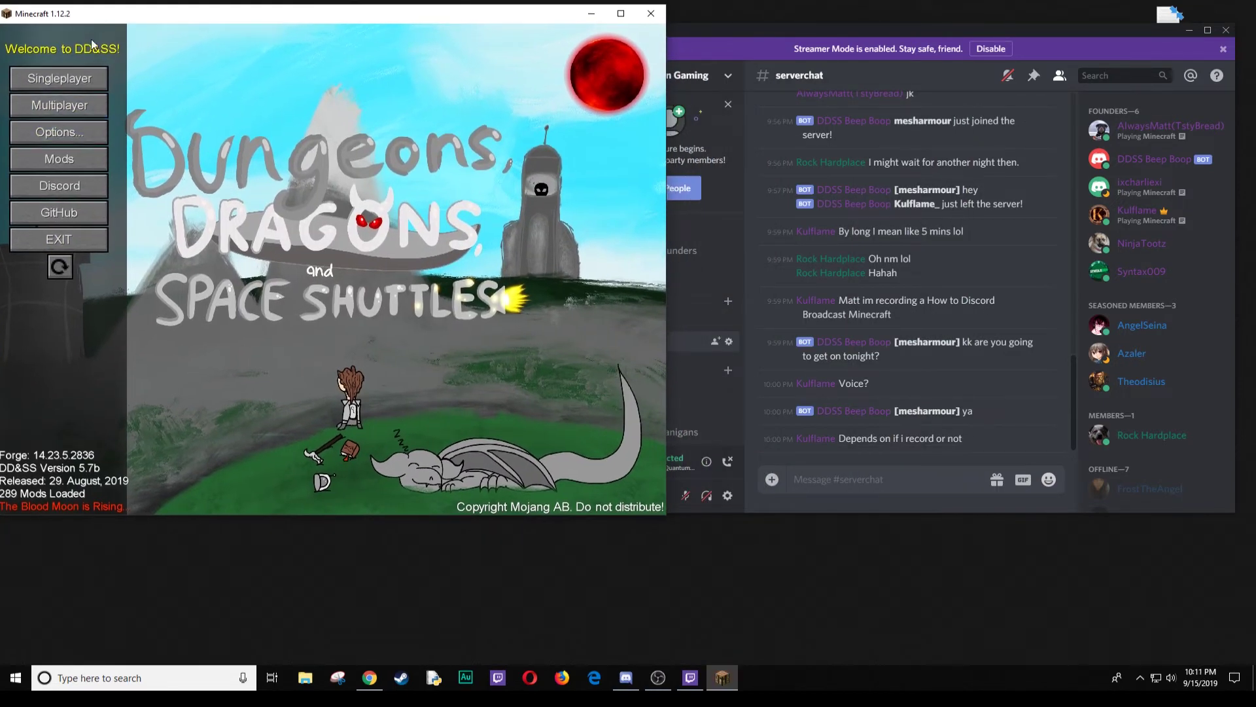
{"action": "left_click_drag", "start_coordinate": [776, 34], "coordinate": [791, 21]}
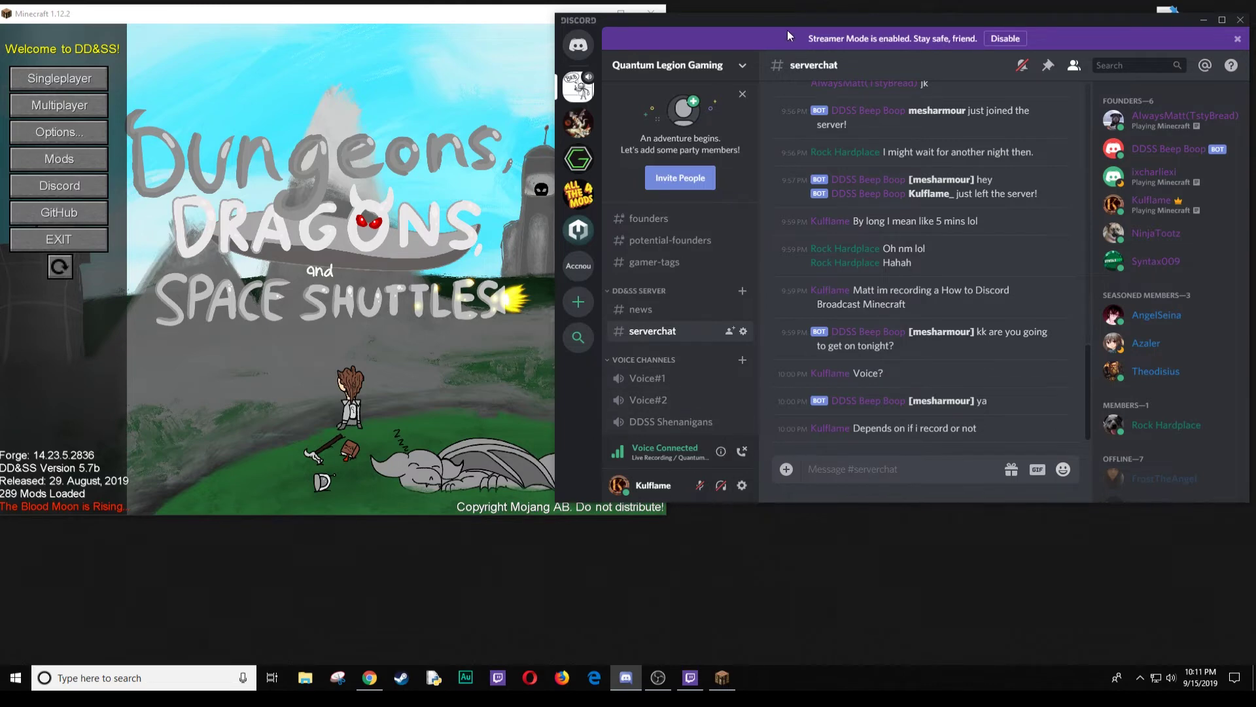
{"action": "double_click", "coordinate": [765, 20]}
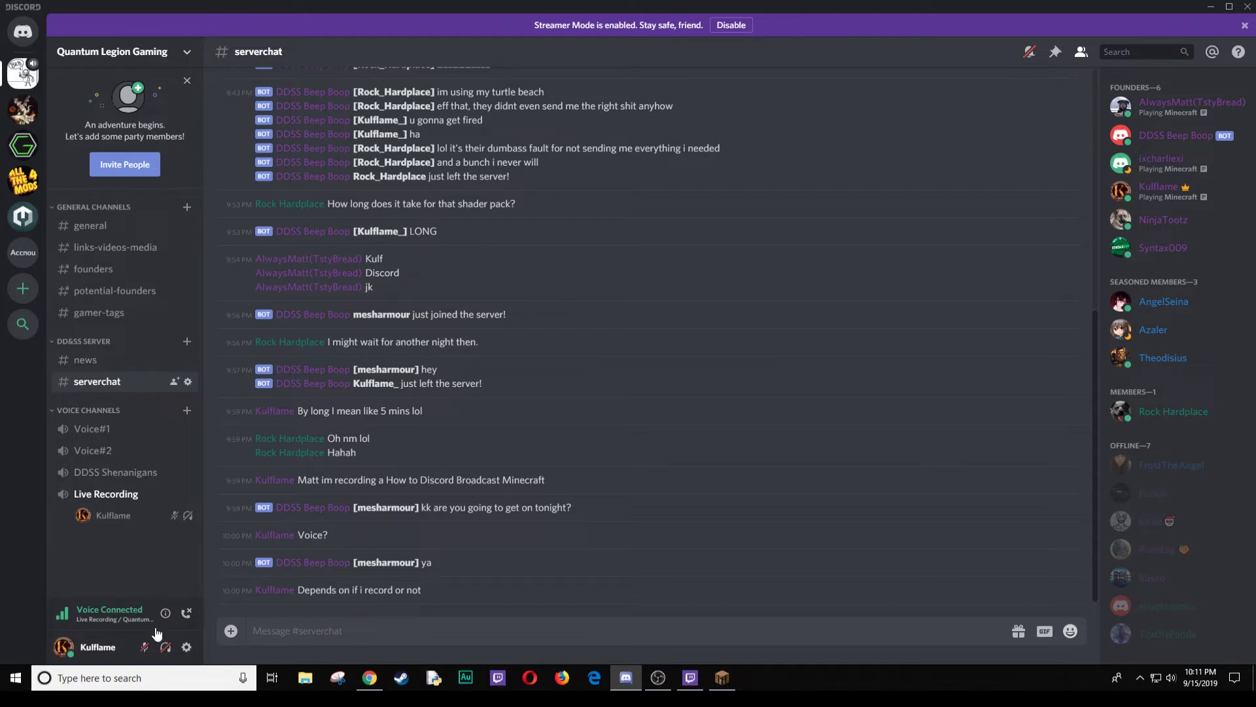
Step: In Game Activity, try adding a game by searching 'Mine', then cancel the add
{"action": "left_click", "coordinate": [186, 646]}
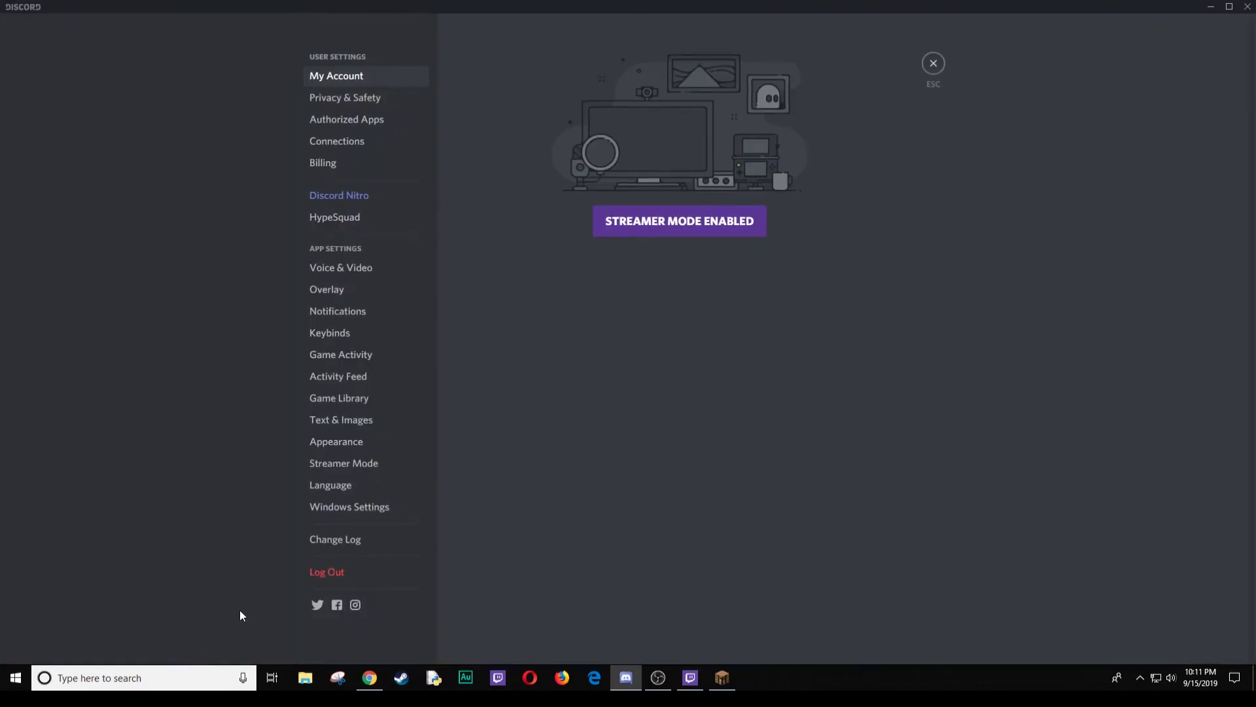
{"action": "left_click", "coordinate": [342, 353]}
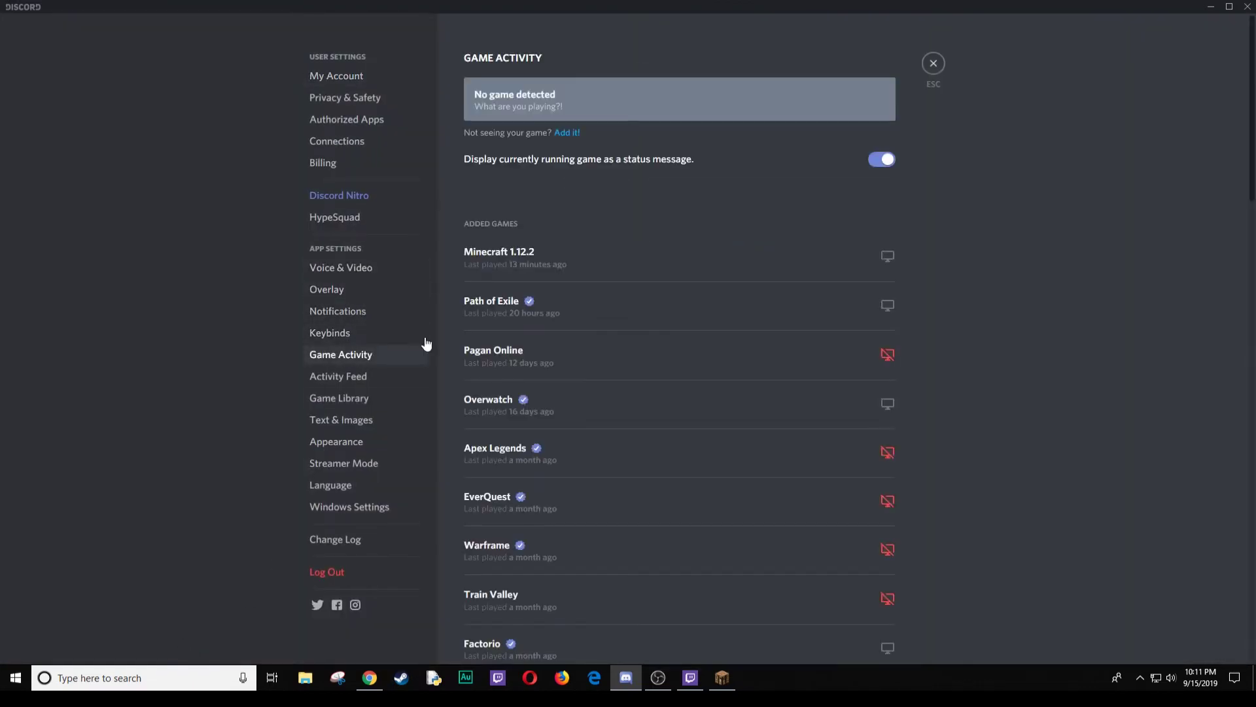
{"action": "left_click", "coordinate": [574, 135]}
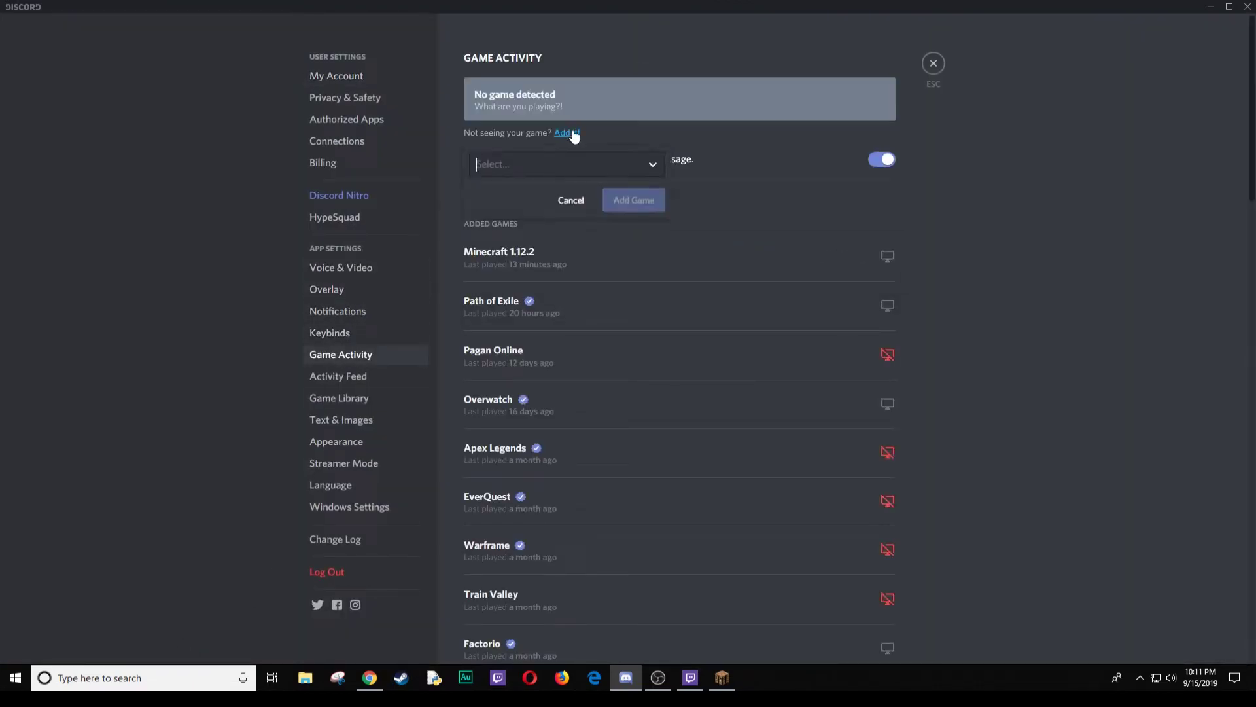
{"action": "left_click", "coordinate": [656, 167]}
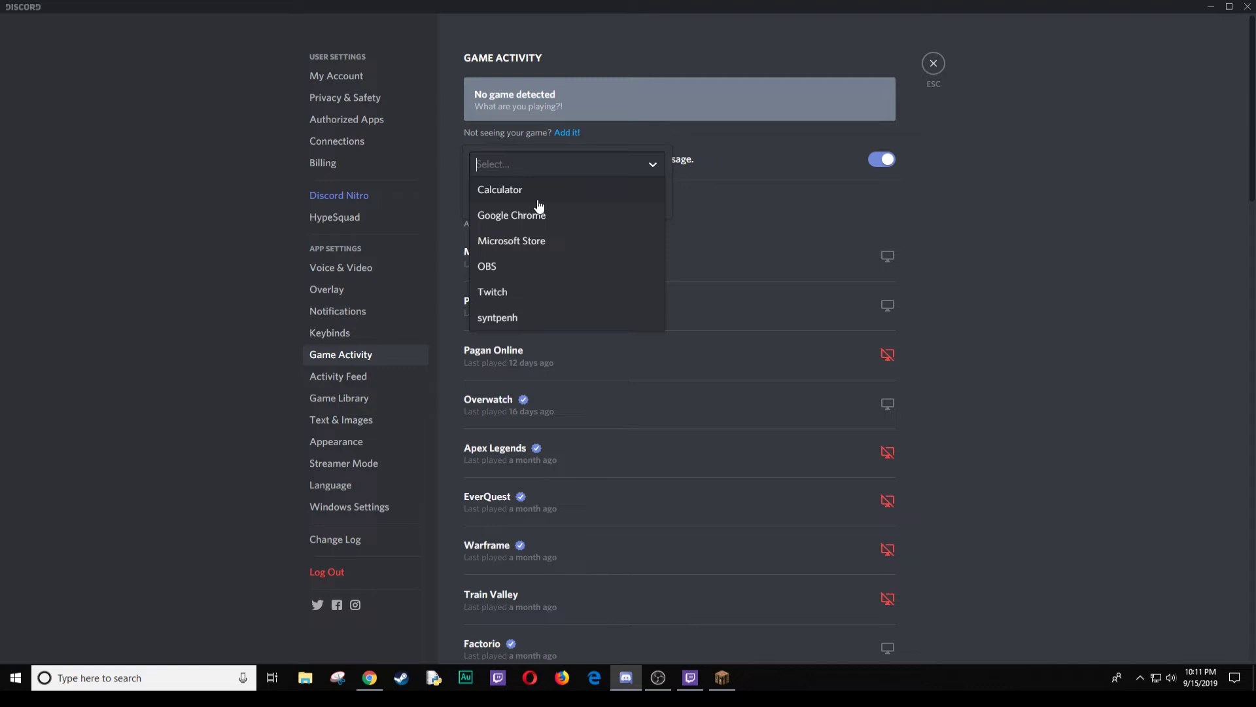
{"action": "type", "text": "Mine"}
{"action": "key", "text": "BackSpace"}
{"action": "key", "text": "BackSpace"}
{"action": "key", "text": "BackSpace"}
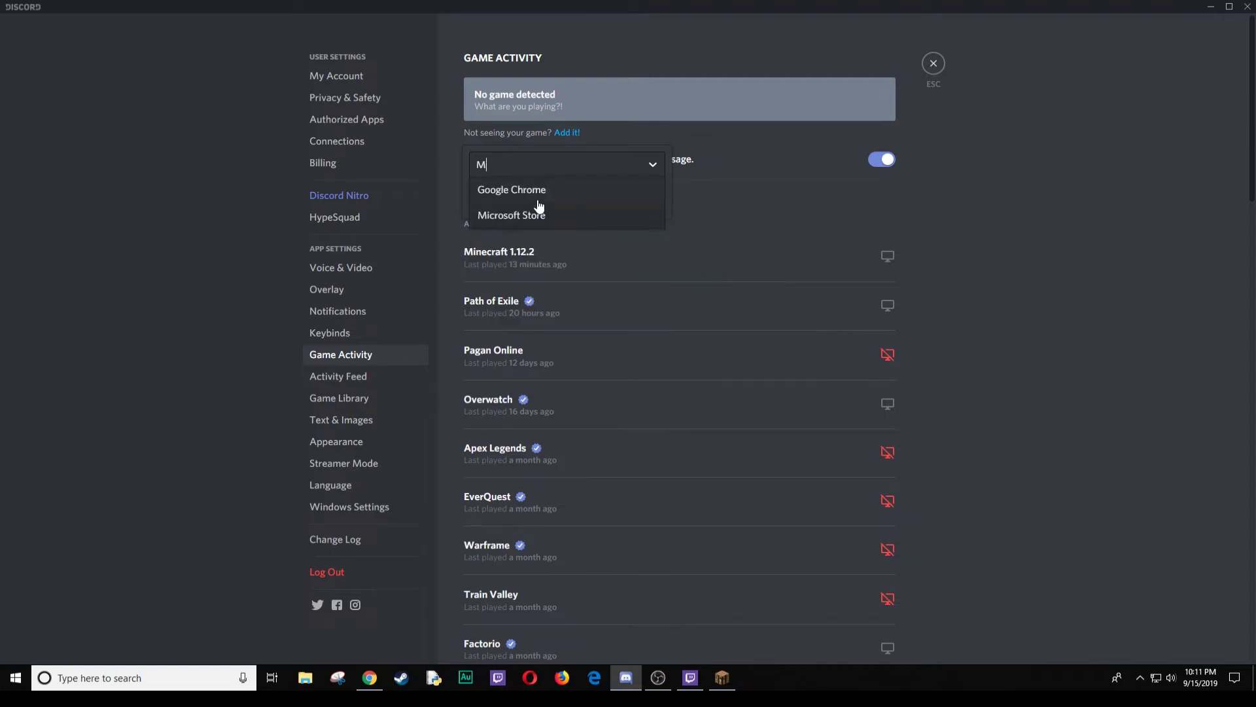
{"action": "key", "text": "BackSpace"}
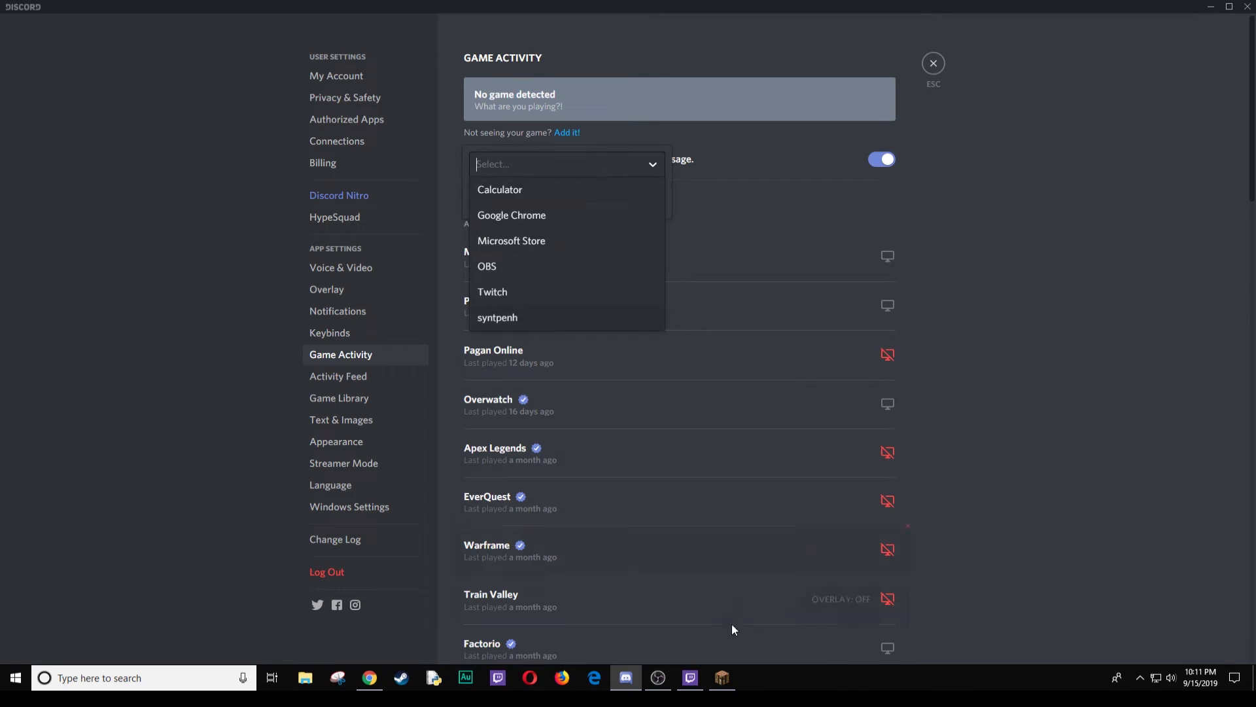
{"action": "left_click", "coordinate": [652, 168]}
{"action": "left_click", "coordinate": [1034, 220]}
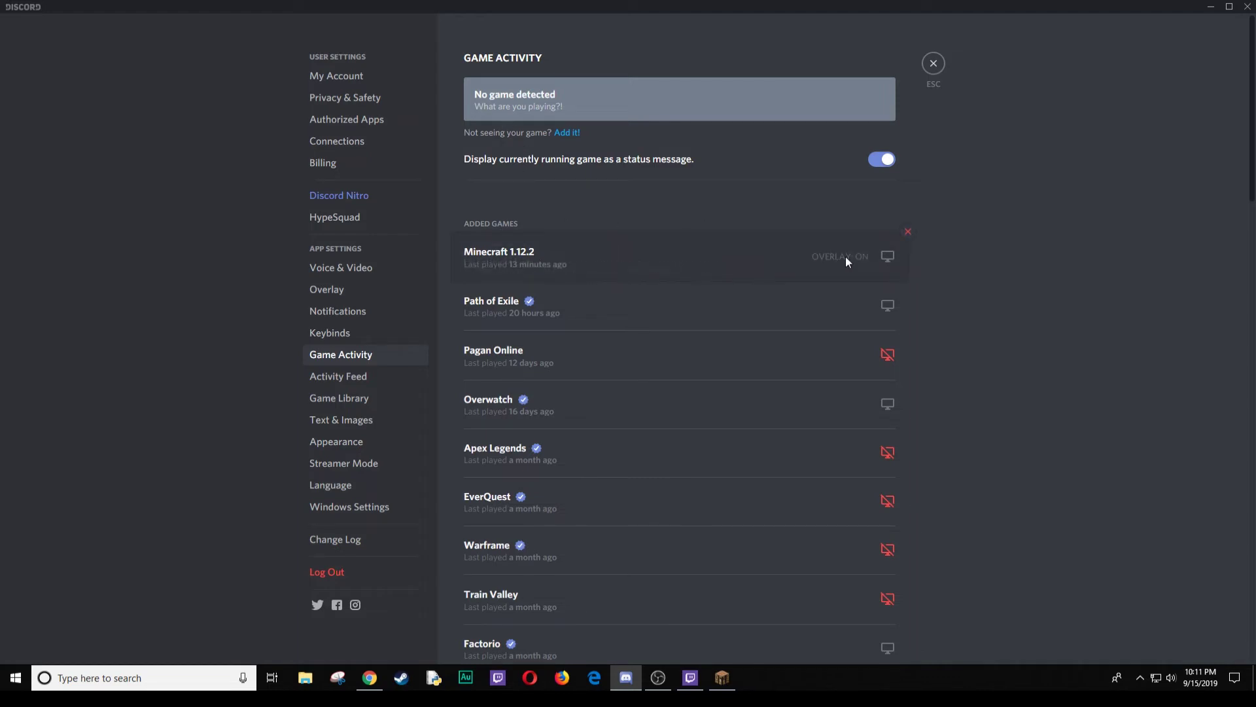
Step: Remove Minecraft 1.12.2, re-add it from the running programs, and switch its overlay on
{"action": "left_click", "coordinate": [909, 232]}
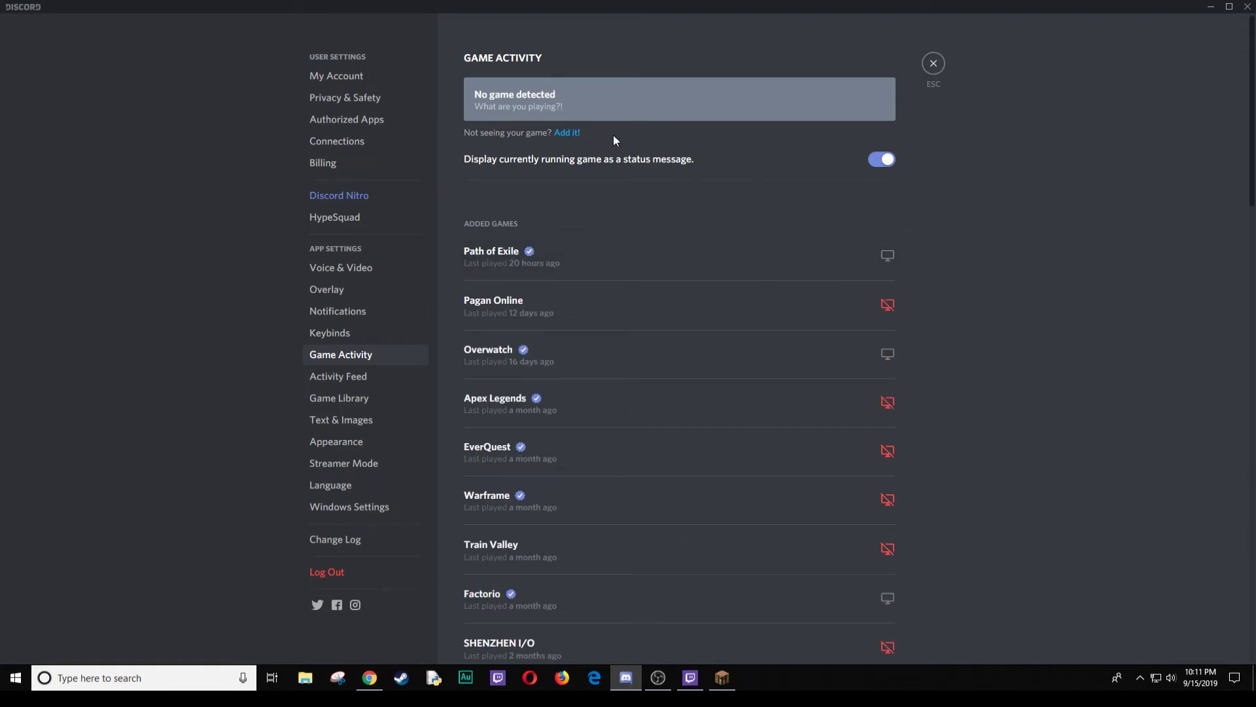
{"action": "left_click", "coordinate": [565, 134]}
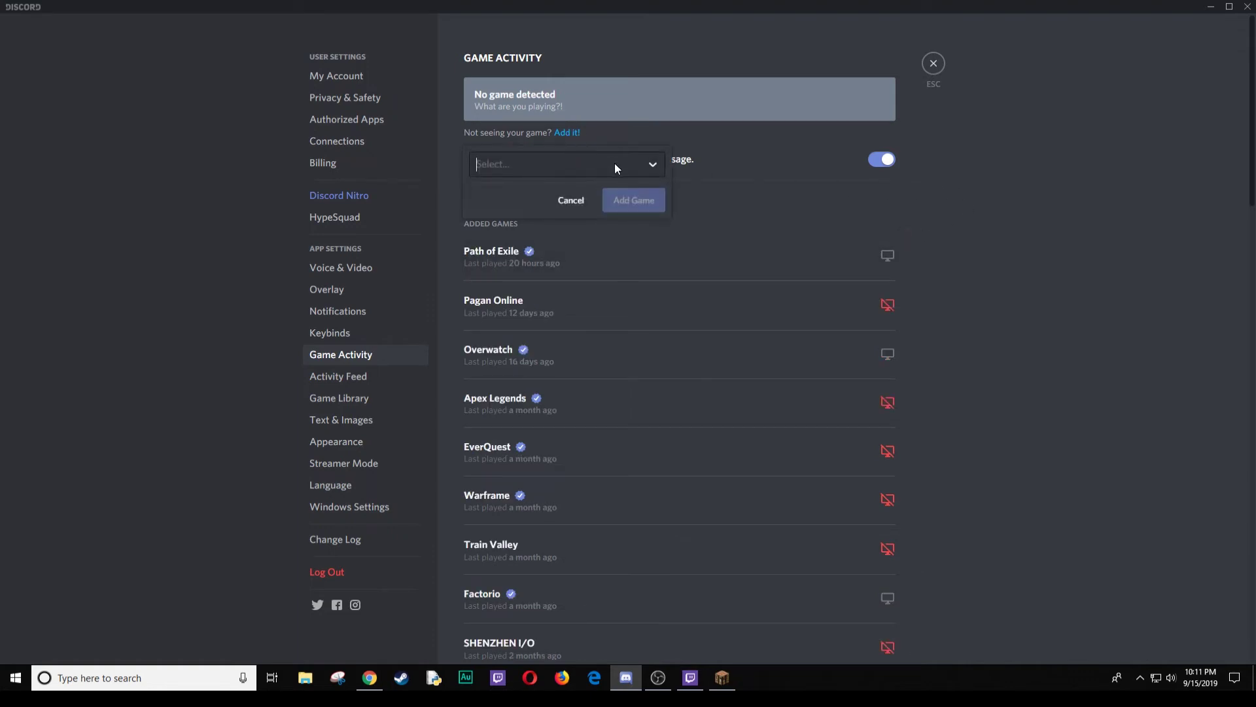
{"action": "left_click", "coordinate": [654, 165]}
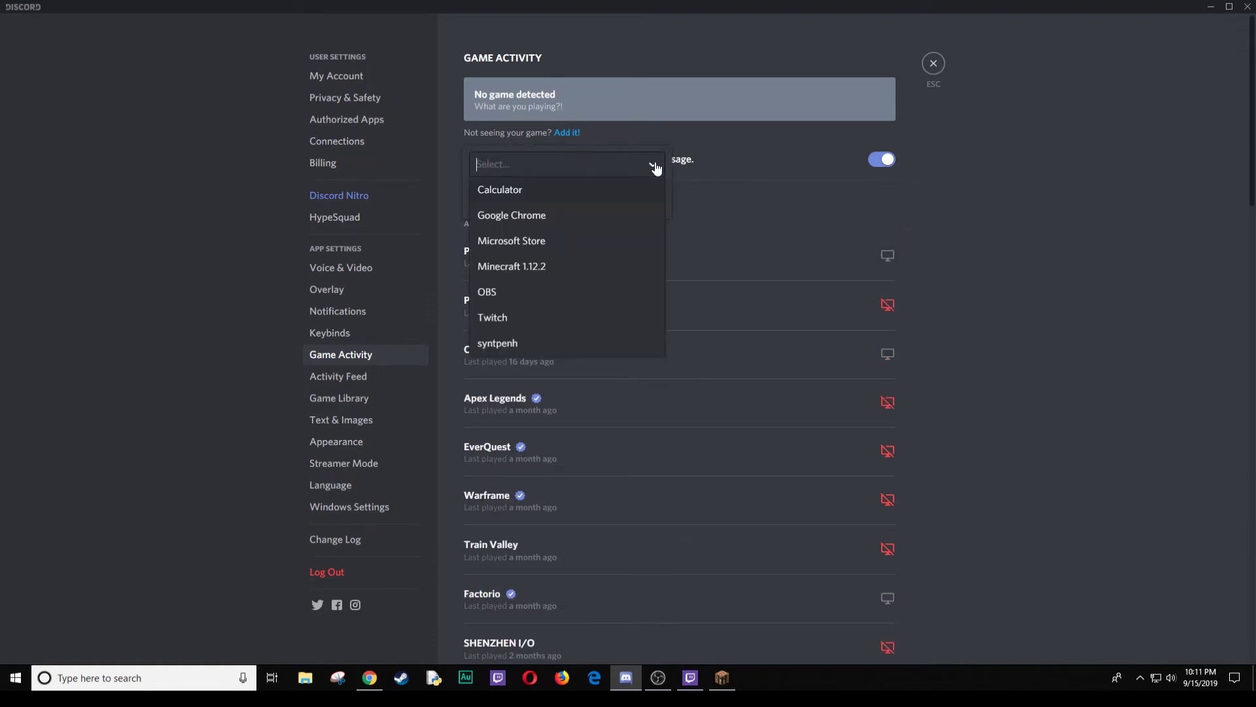
{"action": "left_click", "coordinate": [540, 266]}
{"action": "left_click", "coordinate": [635, 202]}
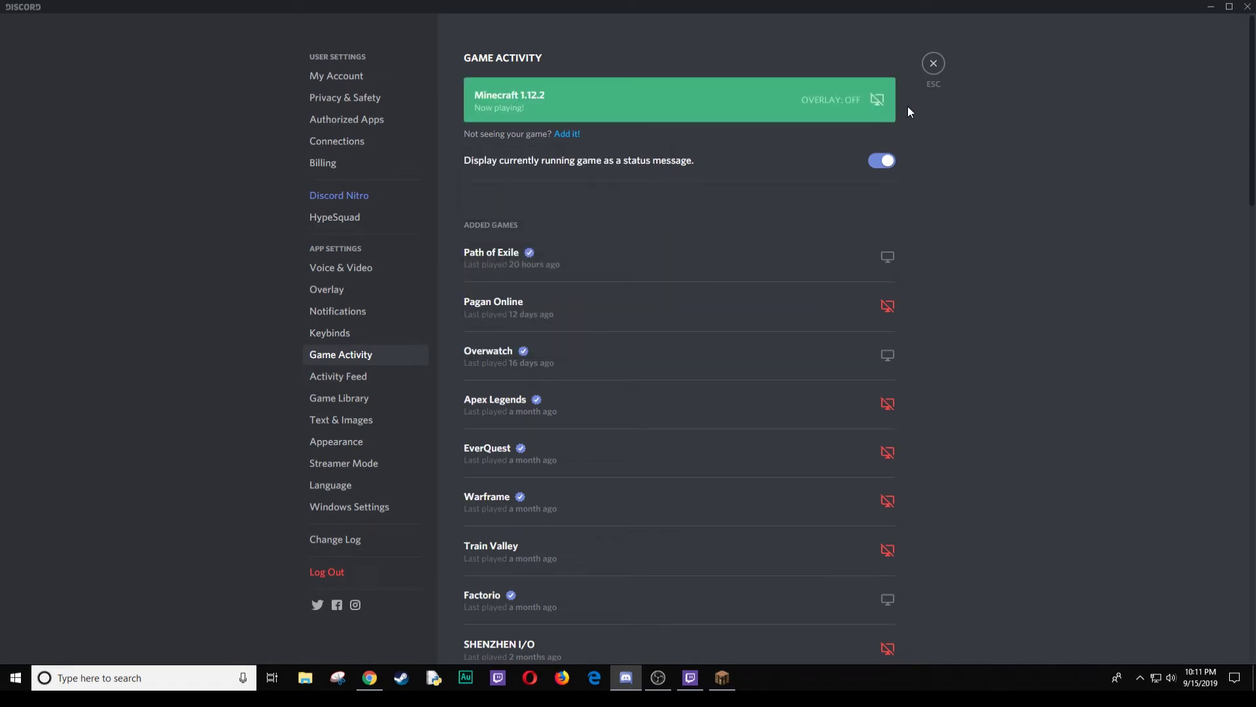
{"action": "left_click", "coordinate": [877, 101]}
Step: Leave settings and restore the Discord window beside Minecraft
{"action": "left_click", "coordinate": [935, 66]}
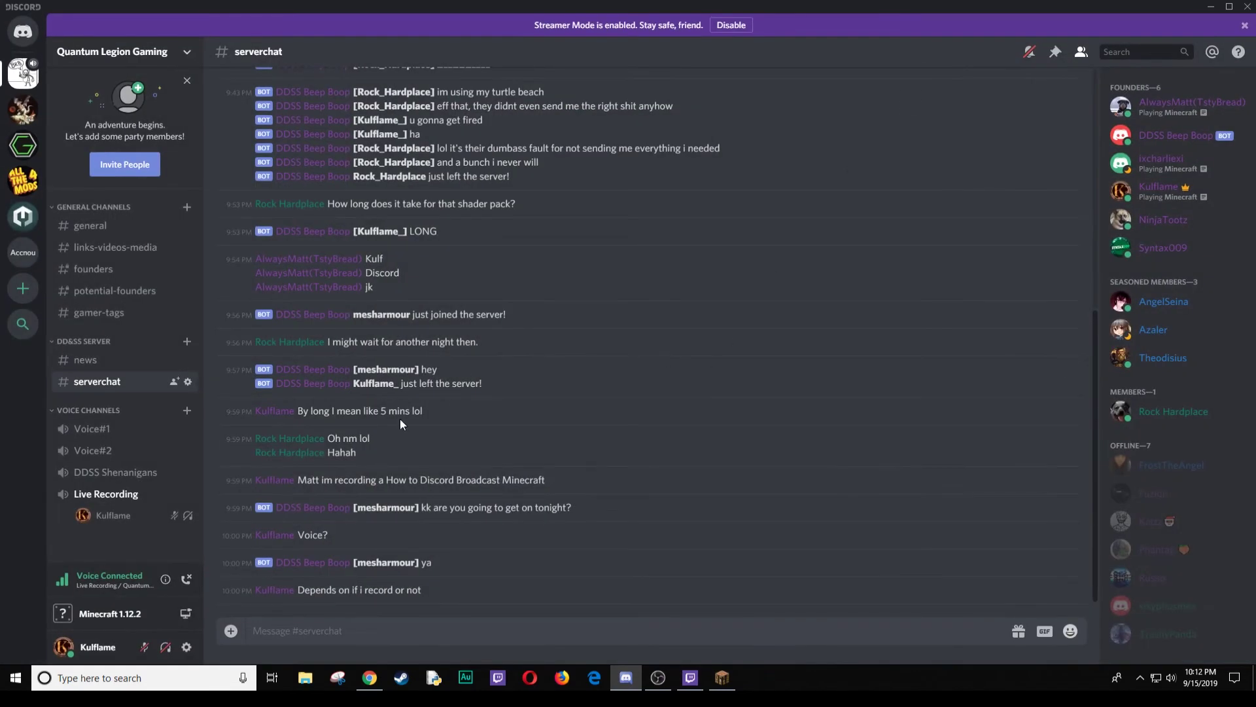
{"action": "left_click", "coordinate": [187, 614]}
{"action": "left_click", "coordinate": [191, 615]}
{"action": "double_click", "coordinate": [508, 5]}
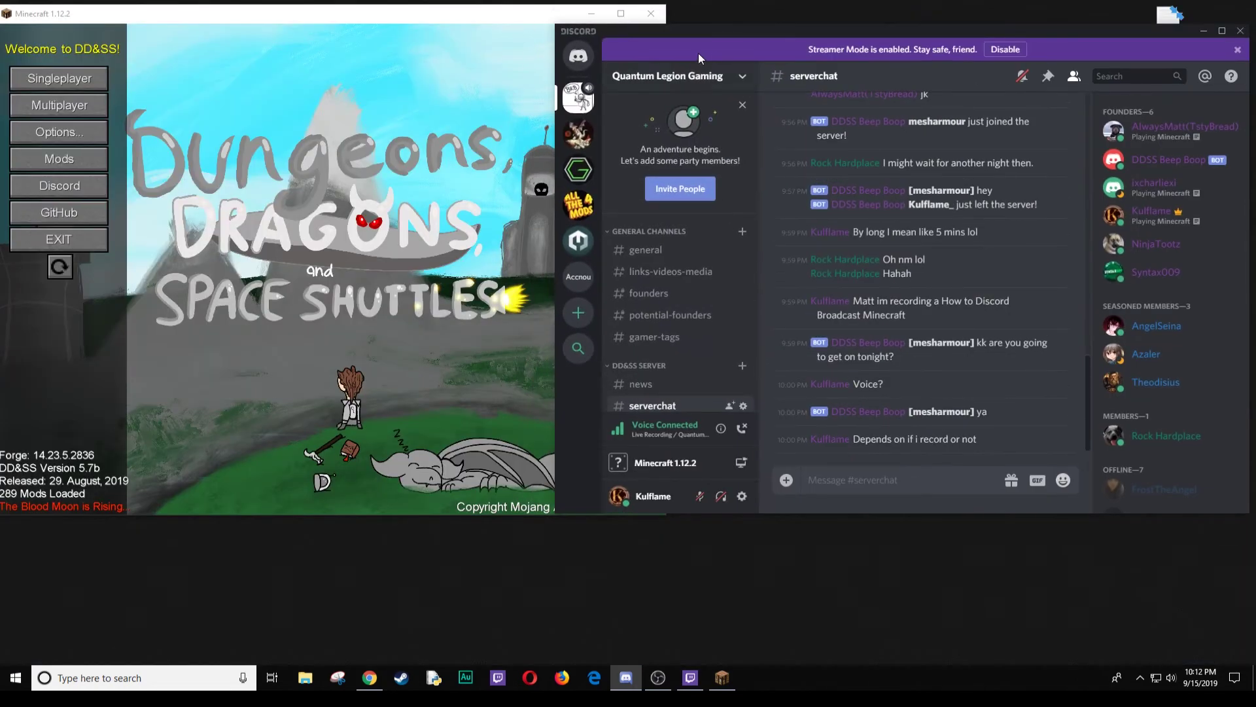
{"action": "left_click_drag", "start_coordinate": [765, 29], "coordinate": [777, 28]}
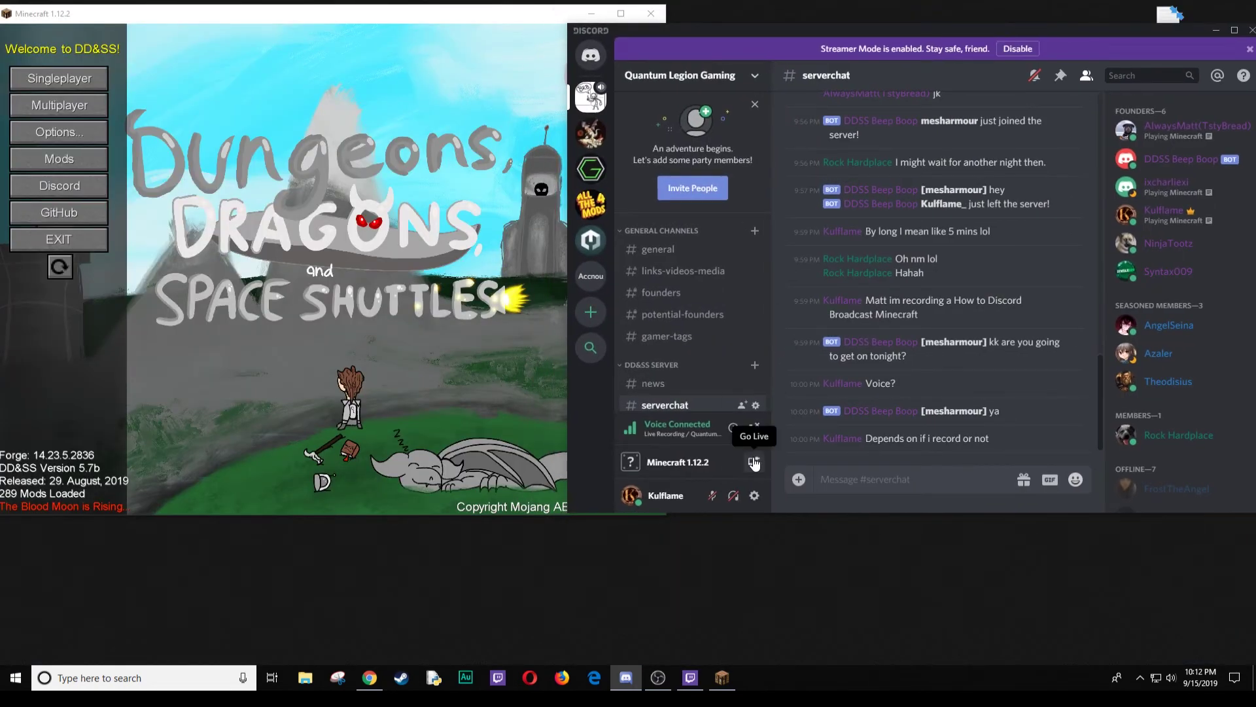
{"action": "scroll", "coordinate": [725, 347], "scroll_direction": "down", "scroll_amount": 3}
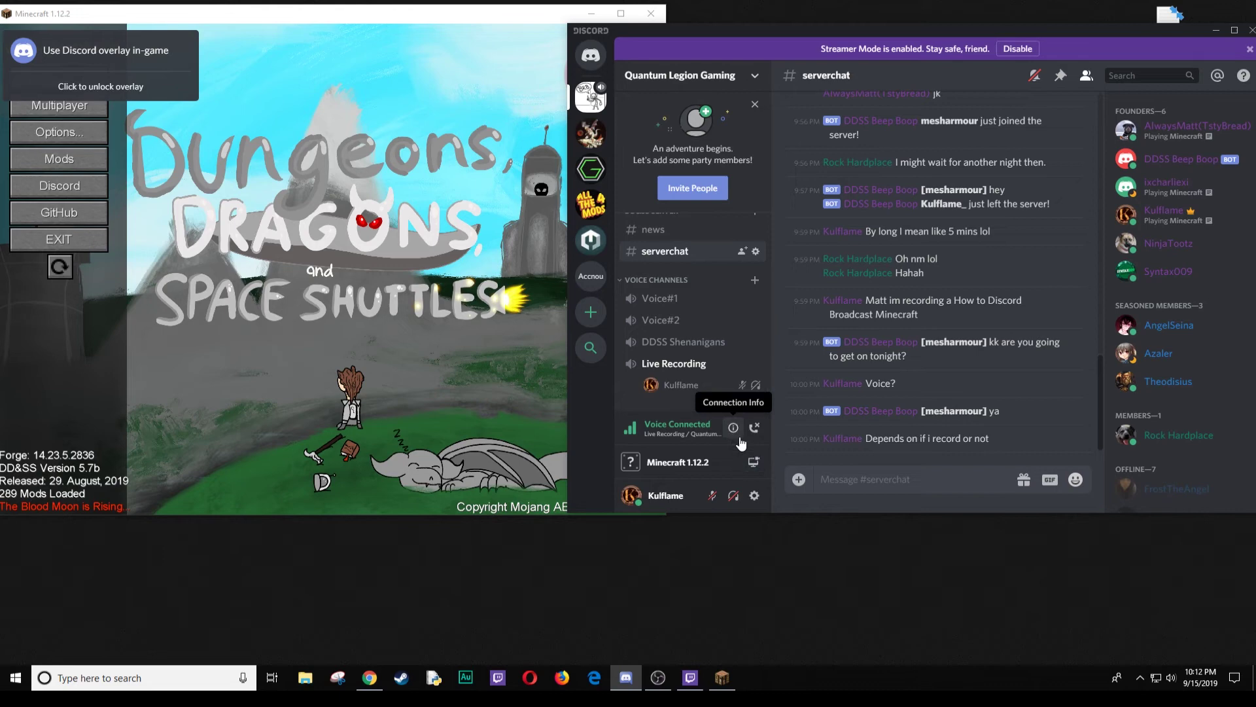
Step: Go live to Live Recording, then join the DDSS QLG server from Minecraft's multiplayer list
{"action": "left_click", "coordinate": [754, 463]}
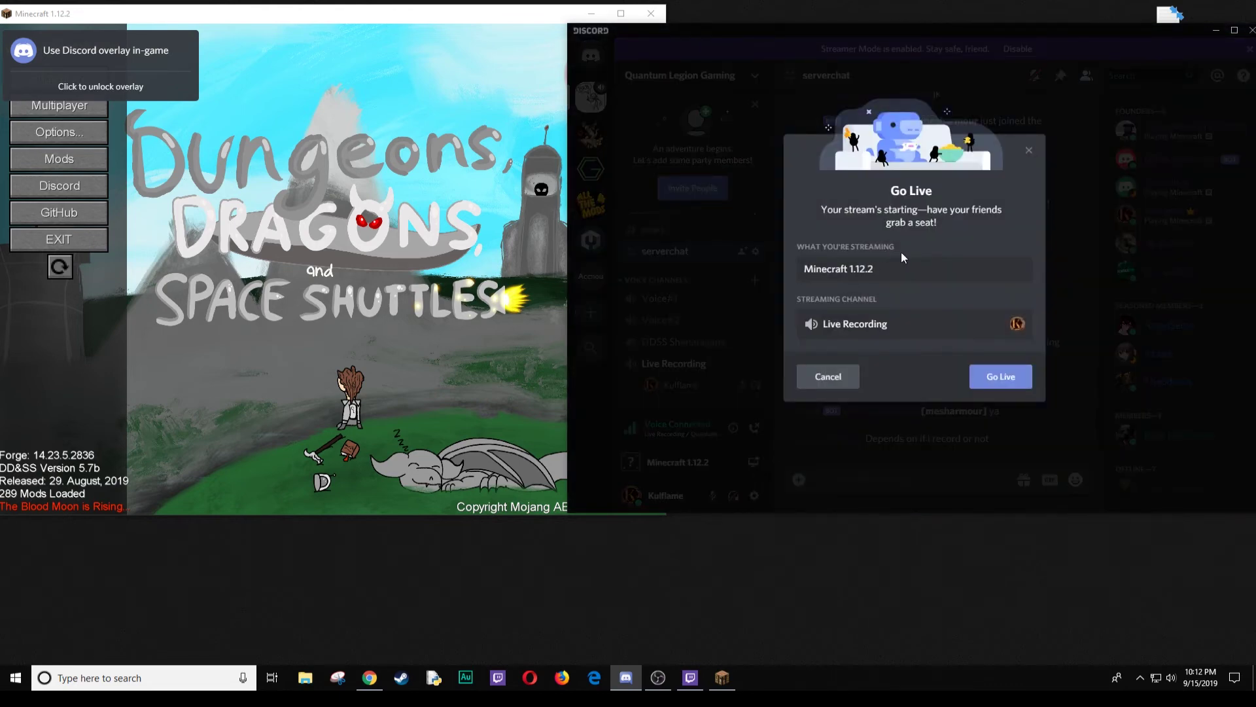
{"action": "left_click", "coordinate": [1000, 380]}
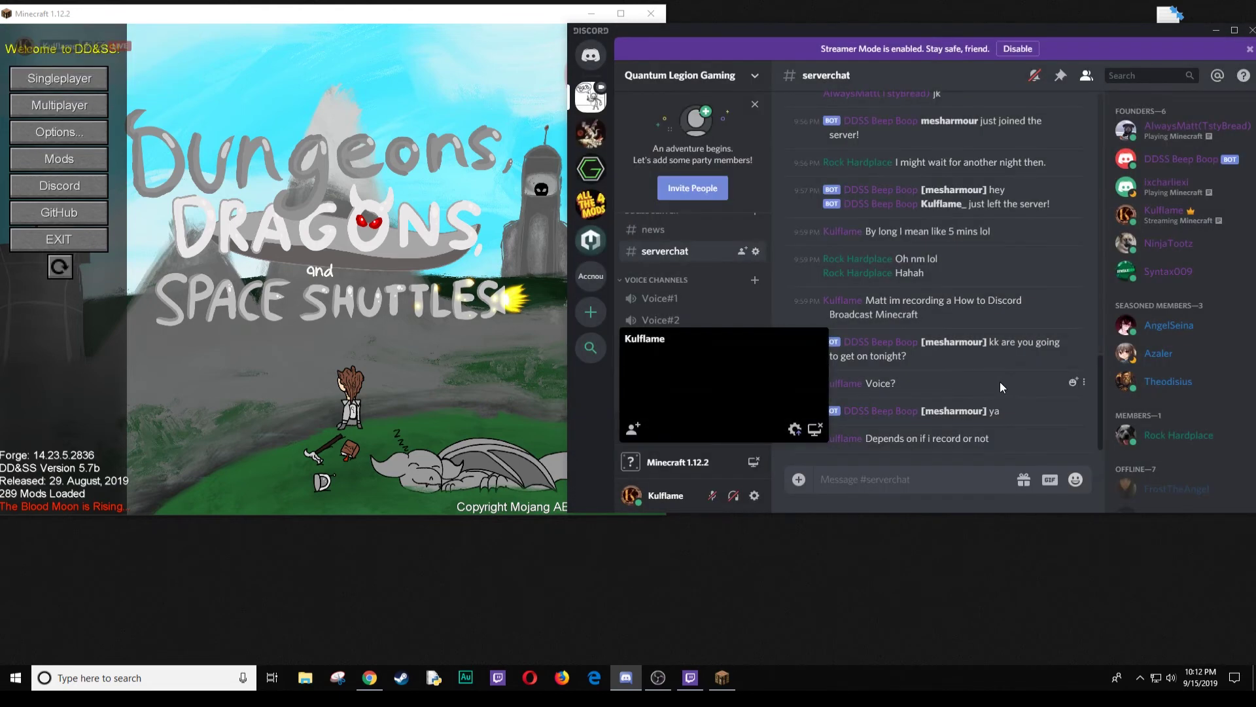
{"action": "left_click", "coordinate": [437, 280]}
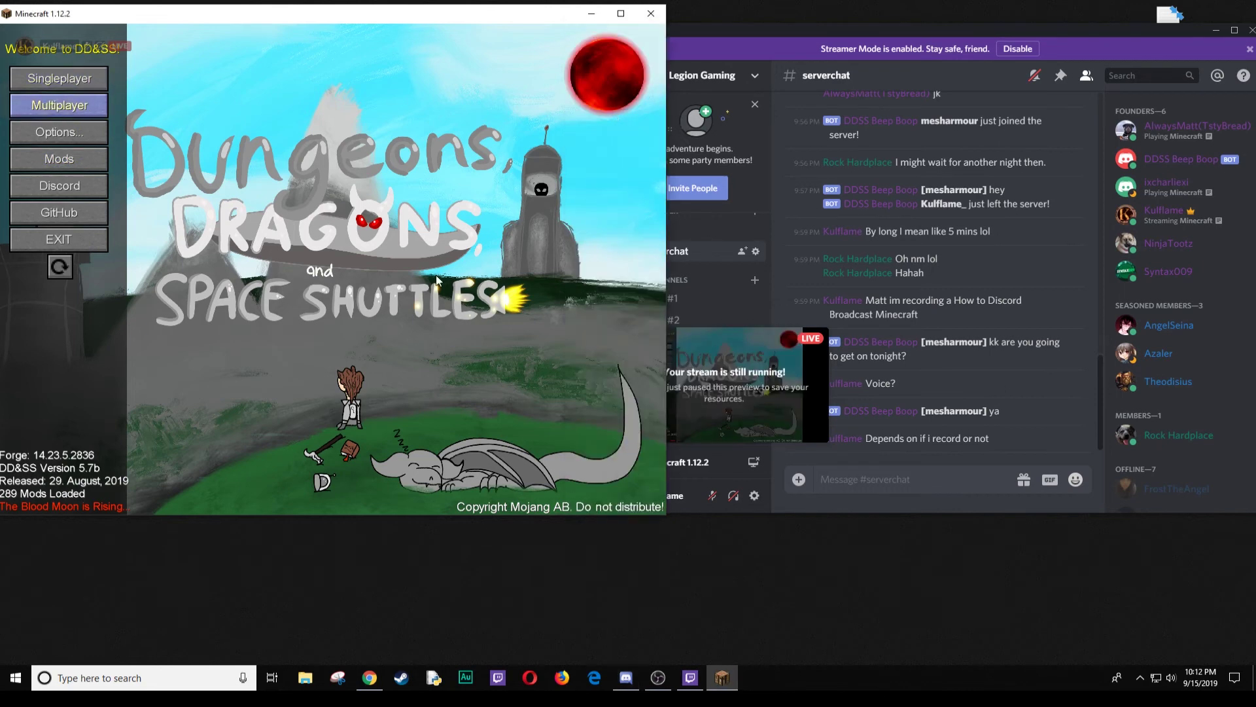
{"action": "left_click", "coordinate": [432, 274]}
{"action": "double_click", "coordinate": [211, 96]}
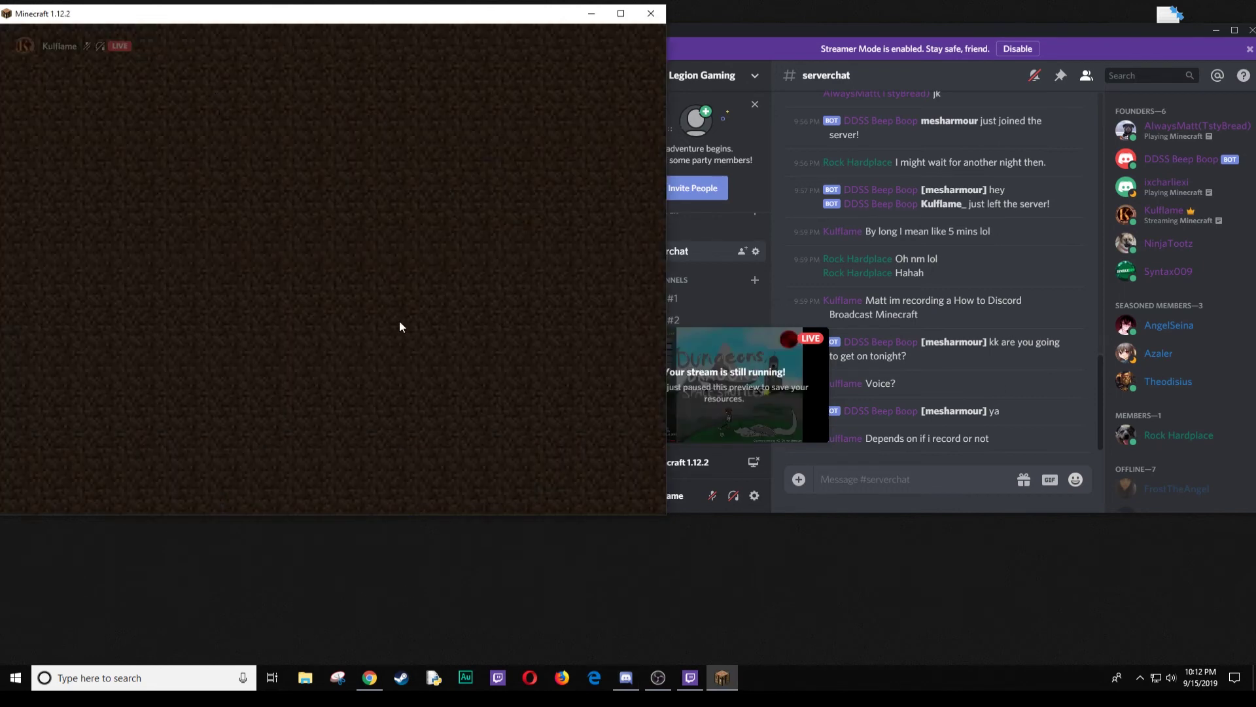
{"action": "left_click", "coordinate": [768, 37]}
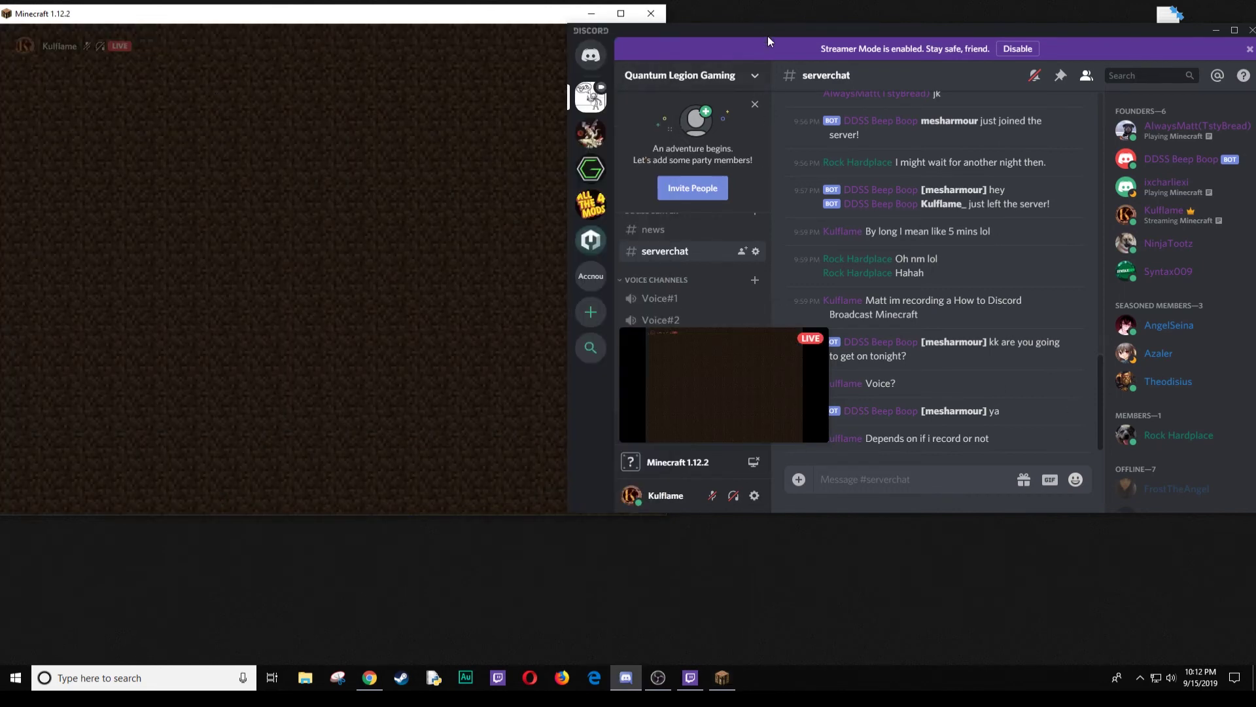
{"action": "mouse_move", "coordinate": [679, 388]}
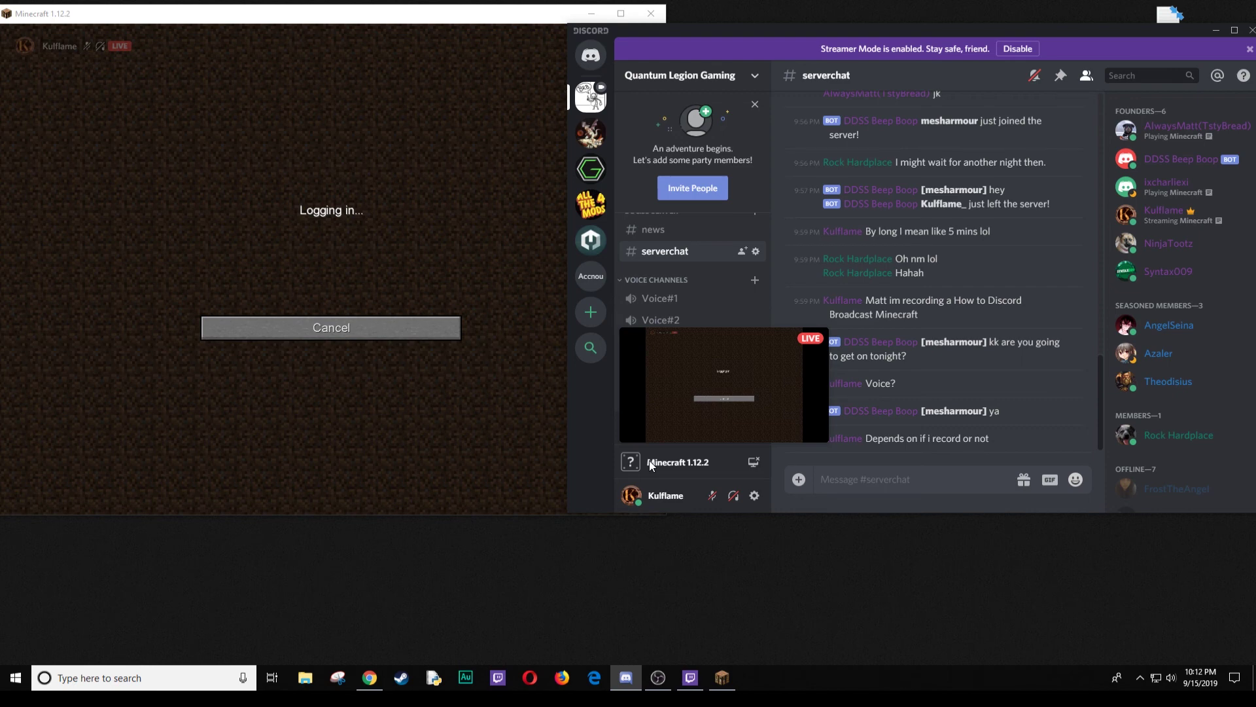
{"action": "mouse_move", "coordinate": [694, 424]}
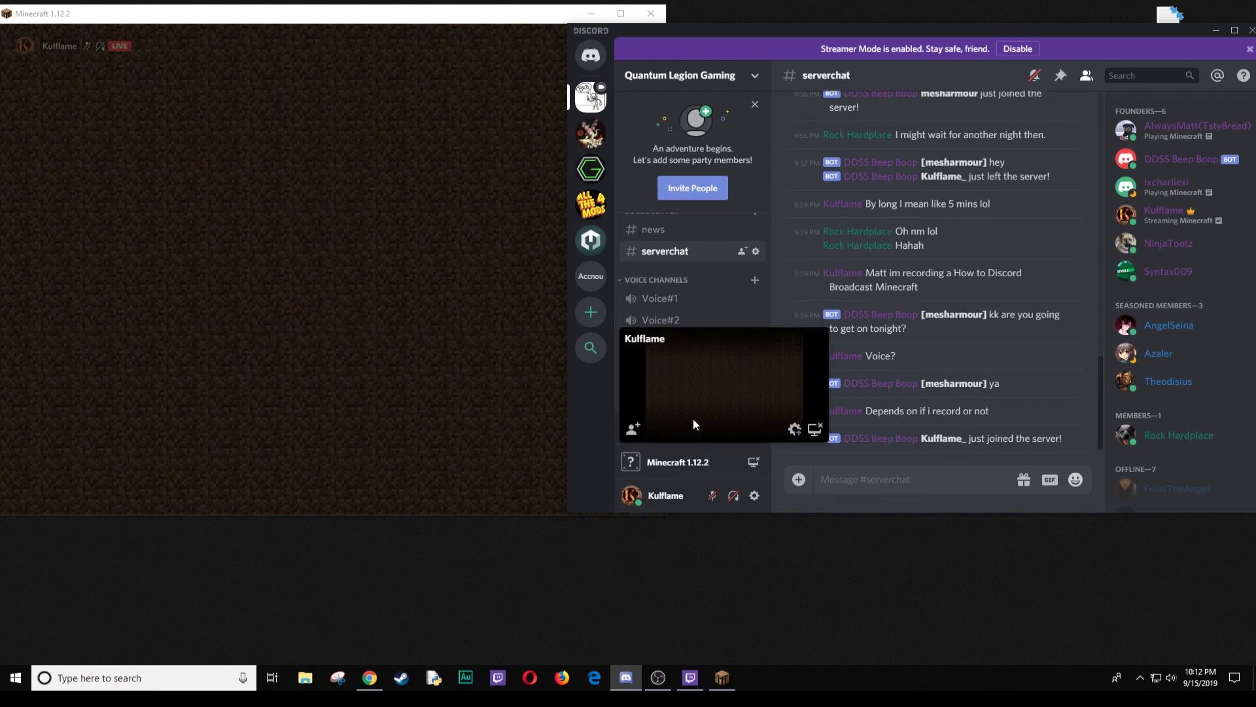